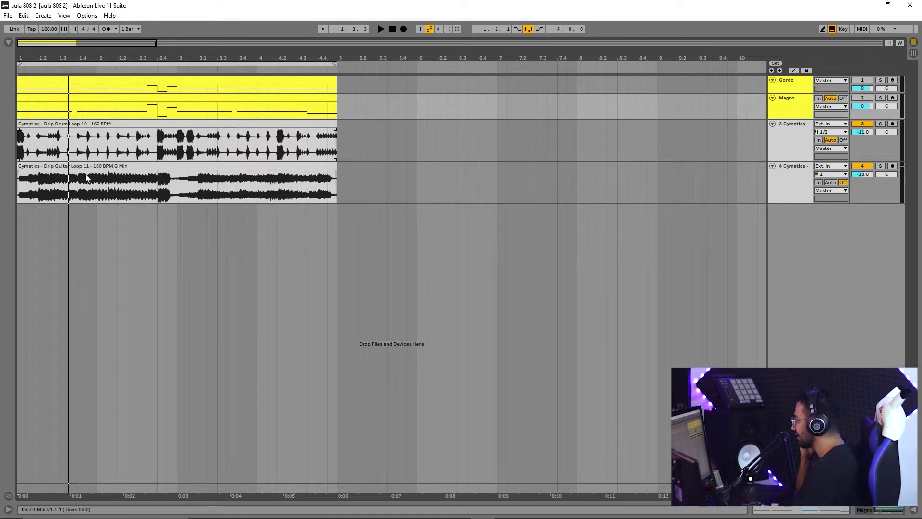
# Step: Zoom the timeline in on the four-bar loop and enlarge the Gordo and Magro tracks
pyautogui.moveTo(51, 53); pyautogui.dragTo(53, 96)
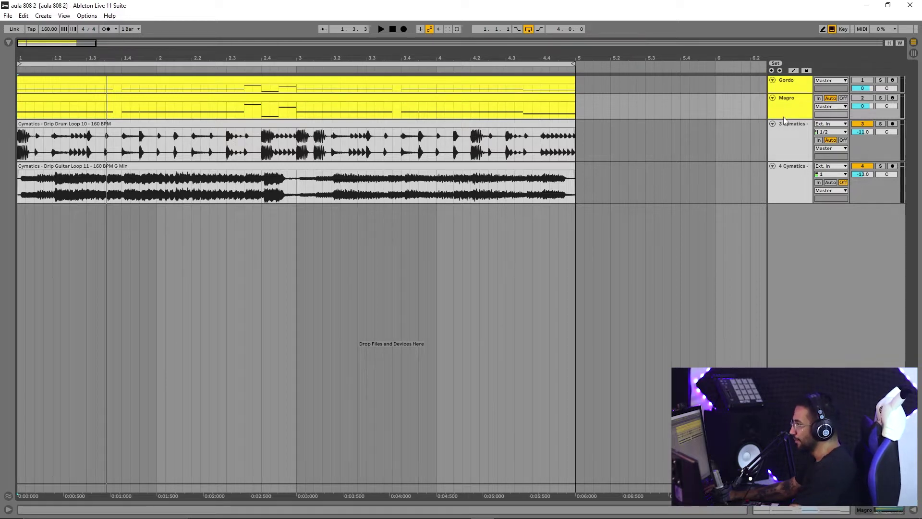
pyautogui.moveTo(783, 117); pyautogui.dragTo(784, 144)
pyautogui.moveTo(792, 94); pyautogui.dragTo(794, 113)
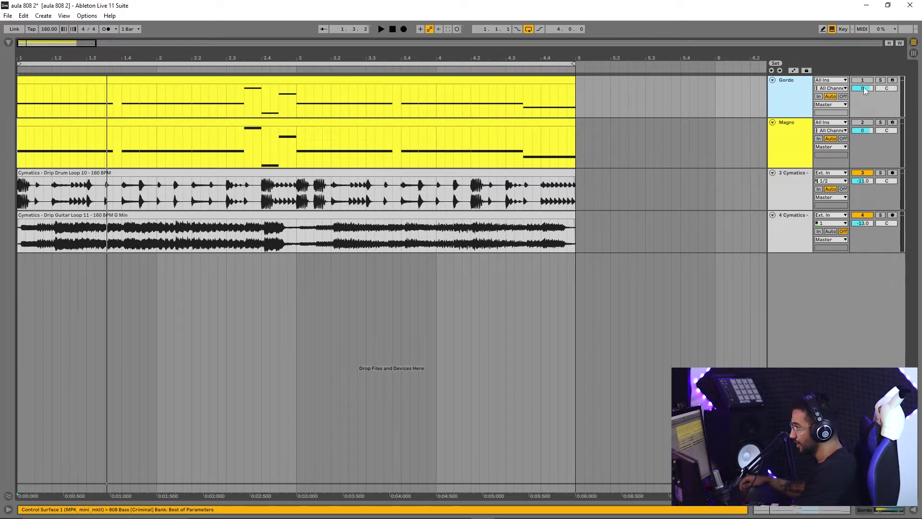
# Step: Activate the Gordo track and play the loop to hear its 808 with the drums and guitar
pyautogui.click(595, 130)
pyautogui.press('space')
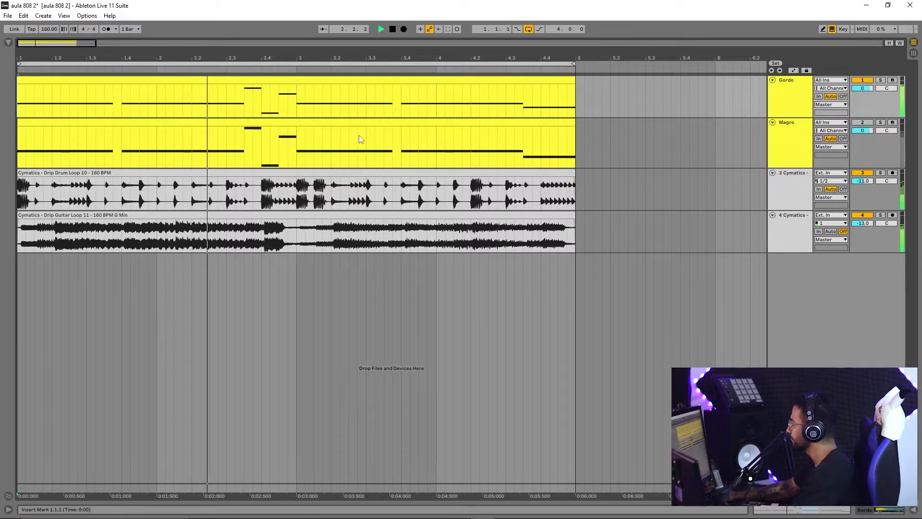
pyautogui.press('space')
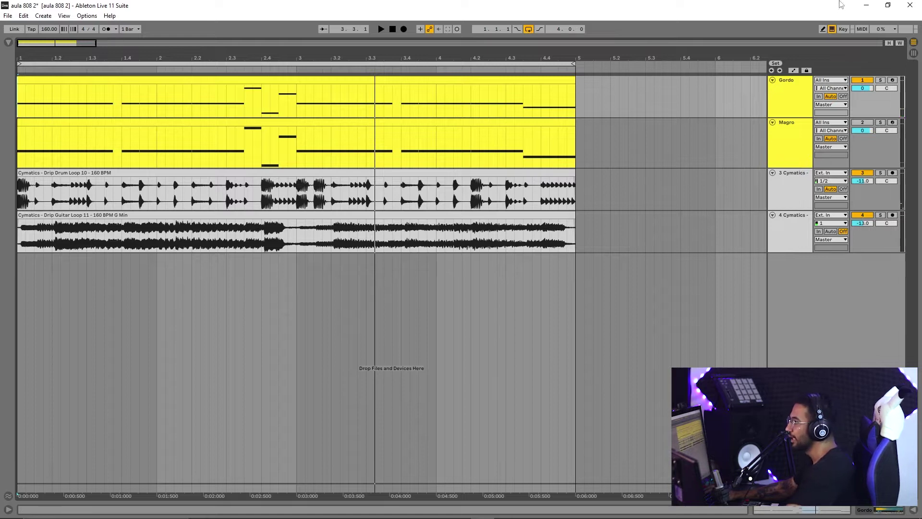
# Step: Mute the Gordo track, activate the Magro track and play the loop to compare its 808
pyautogui.click(862, 80)
pyautogui.click(862, 123)
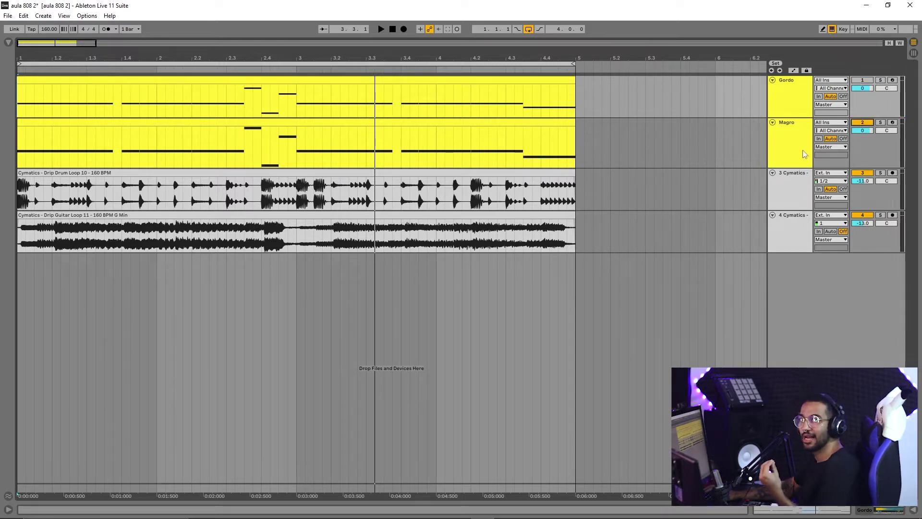
pyautogui.click(348, 174)
pyautogui.press('space')
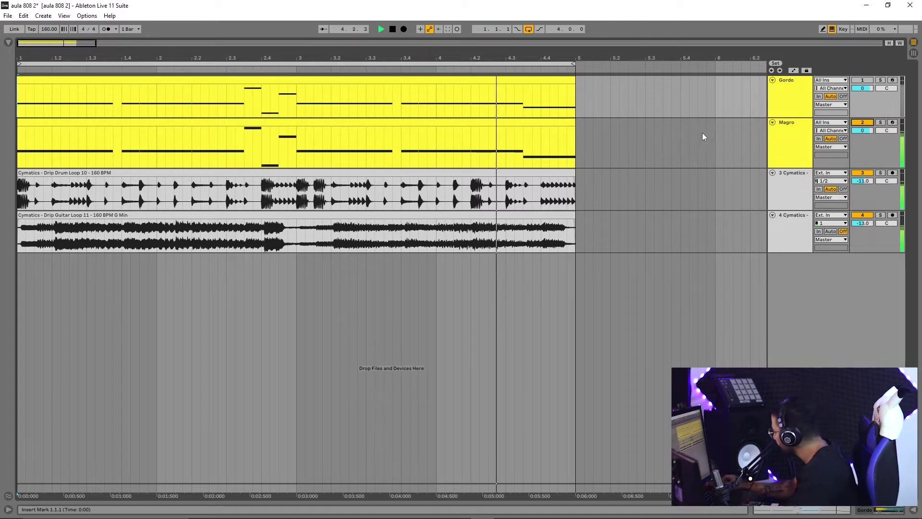
pyautogui.press('space')
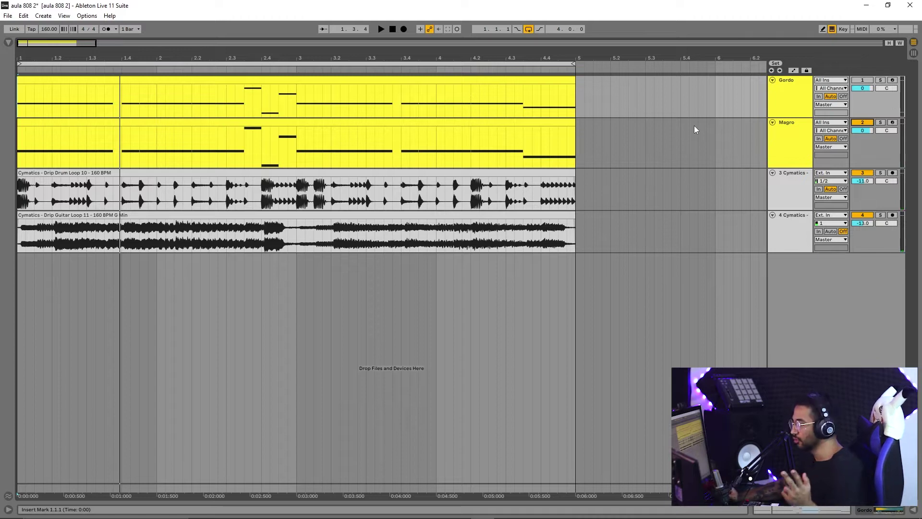
# Step: Reactivate the Gordo track, mute the Magro track and make the Gordo track taller
pyautogui.press('F1')
pyautogui.press('F2')
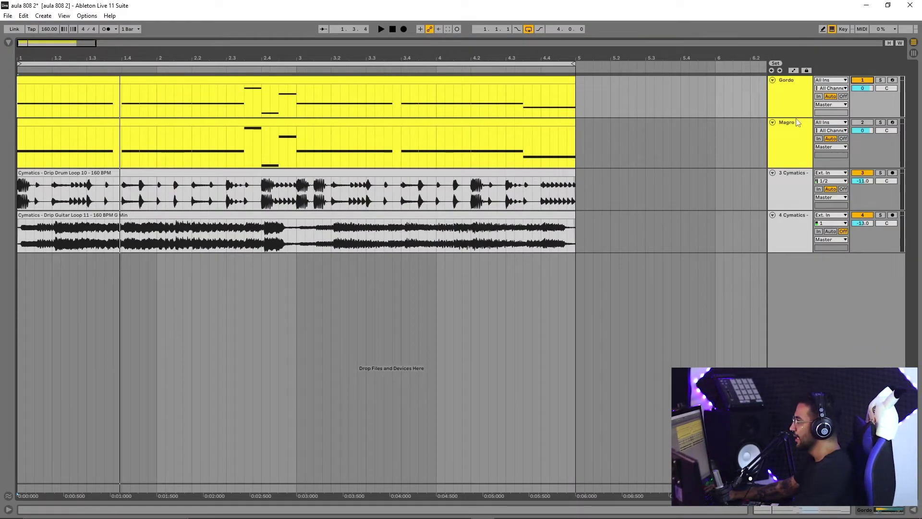
pyautogui.moveTo(793, 118); pyautogui.dragTo(801, 174)
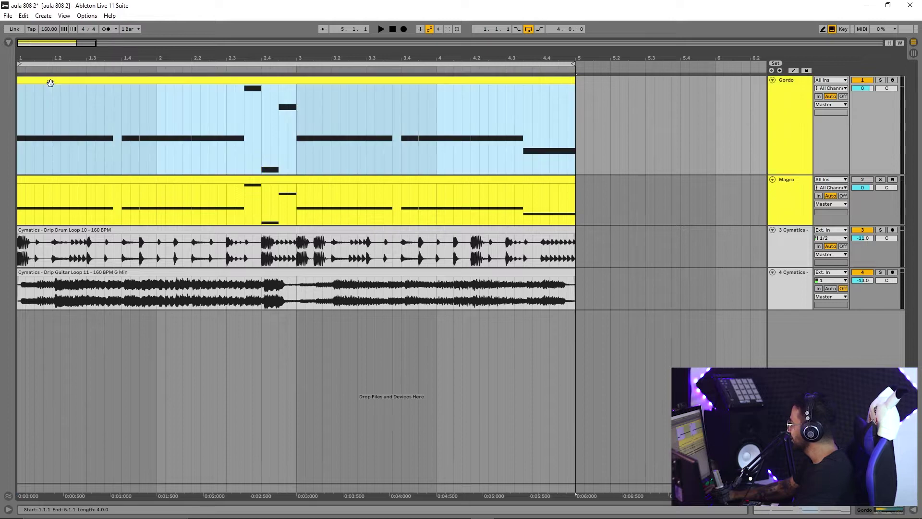
# Step: Play the loop from the start and show the 808 Bass device on the Gordo track
pyautogui.click(20, 127)
pyautogui.press('space')
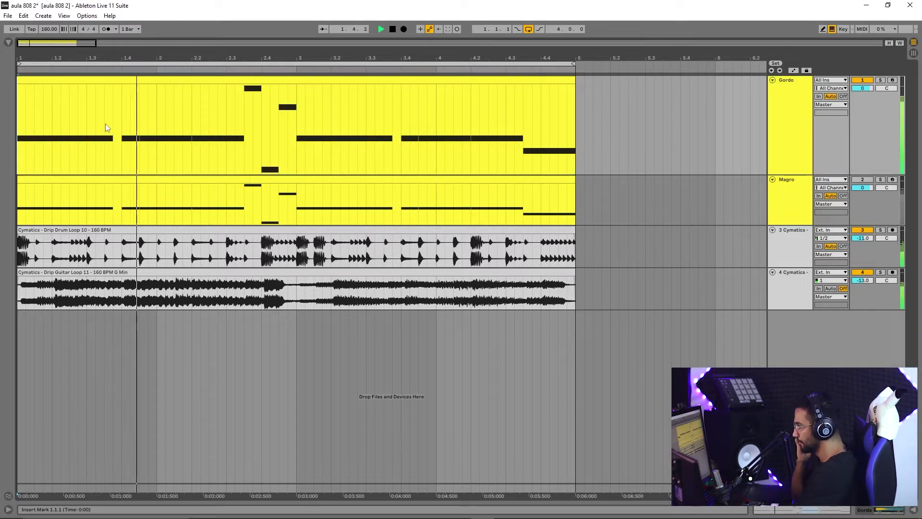
pyautogui.doubleClick(802, 108)
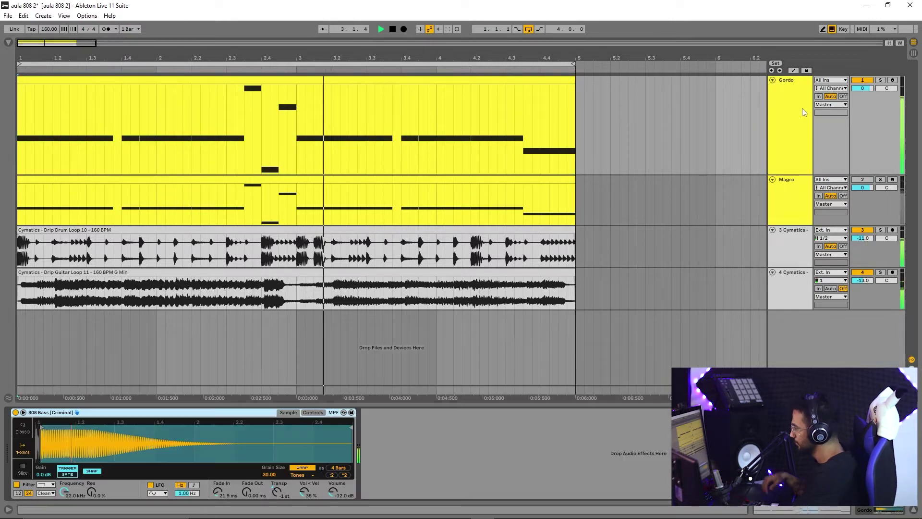
pyautogui.press('space')
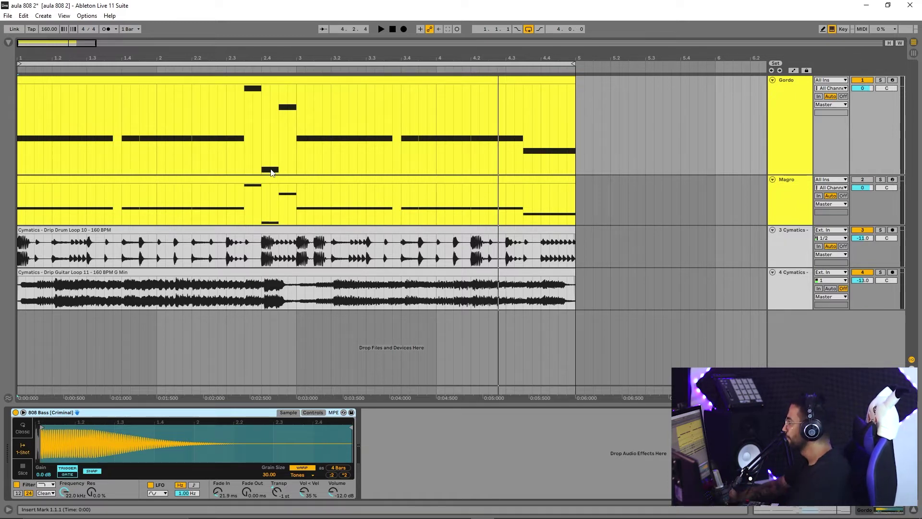
# Step: Find the Spectrum device in the browser and add it after the 808 Bass on the Gordo track
pyautogui.click(8, 43)
pyautogui.click(27, 42)
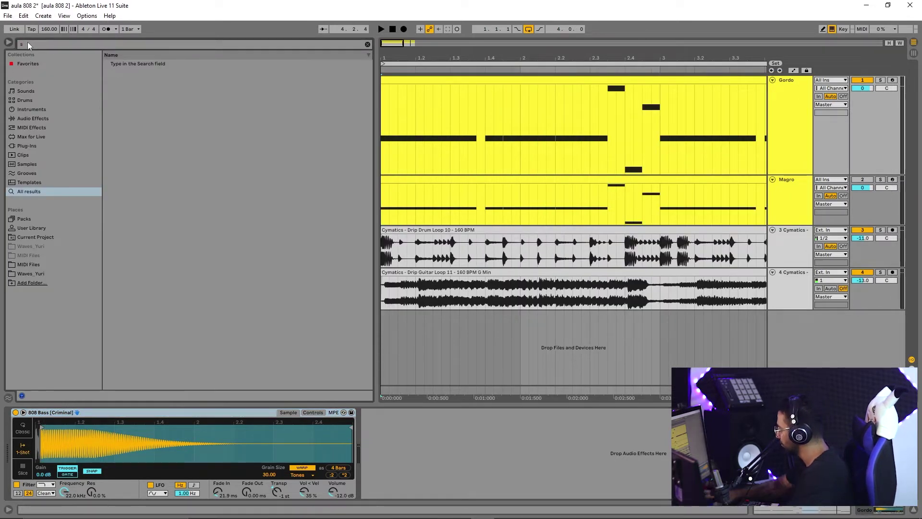
pyautogui.write('spec')
pyautogui.doubleClick(128, 66)
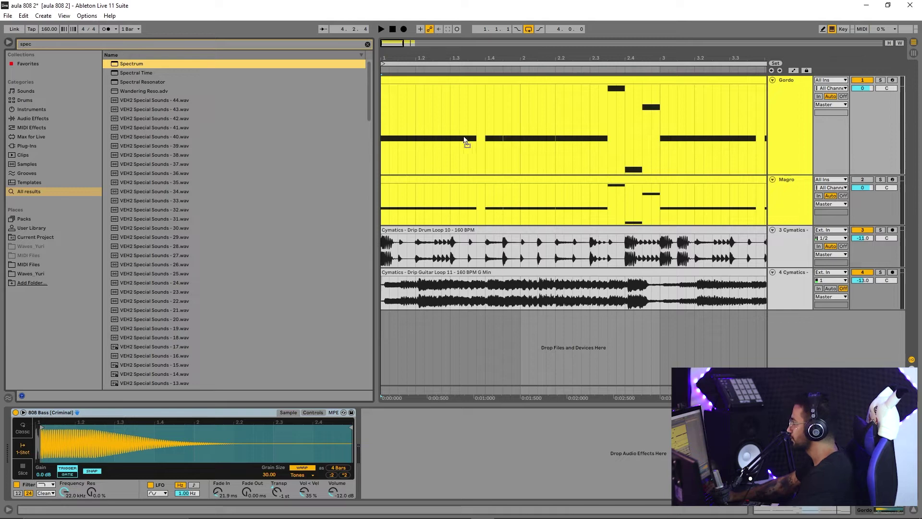
# Step: Play the loop and examine the 808's frequency content in an enlarged Spectrum display, then collapse the display
pyautogui.press('space')
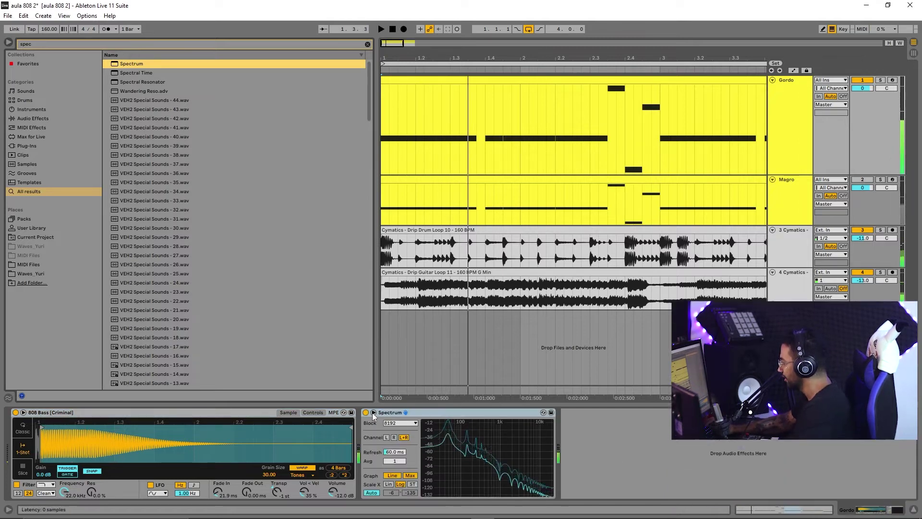
pyautogui.click(543, 412)
pyautogui.press('space')
pyautogui.click(8, 42)
pyautogui.press('space')
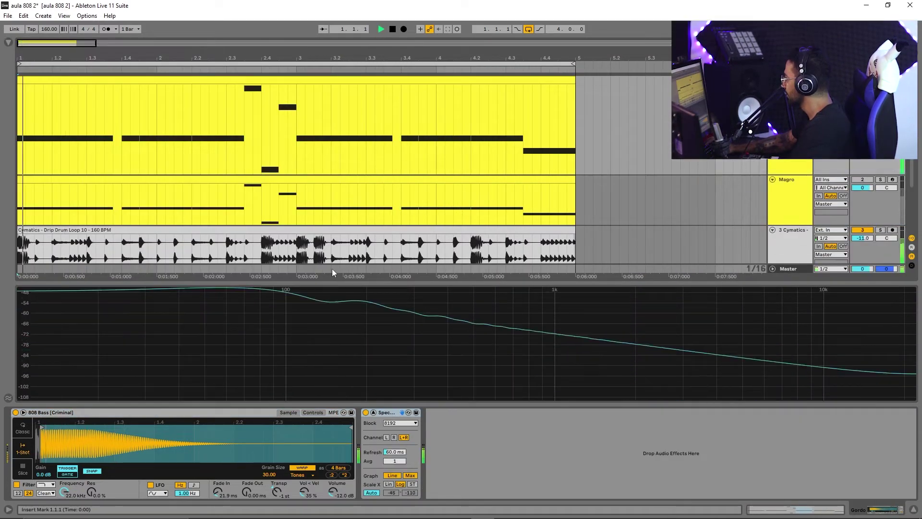
pyautogui.moveTo(318, 281); pyautogui.dragTo(279, 131)
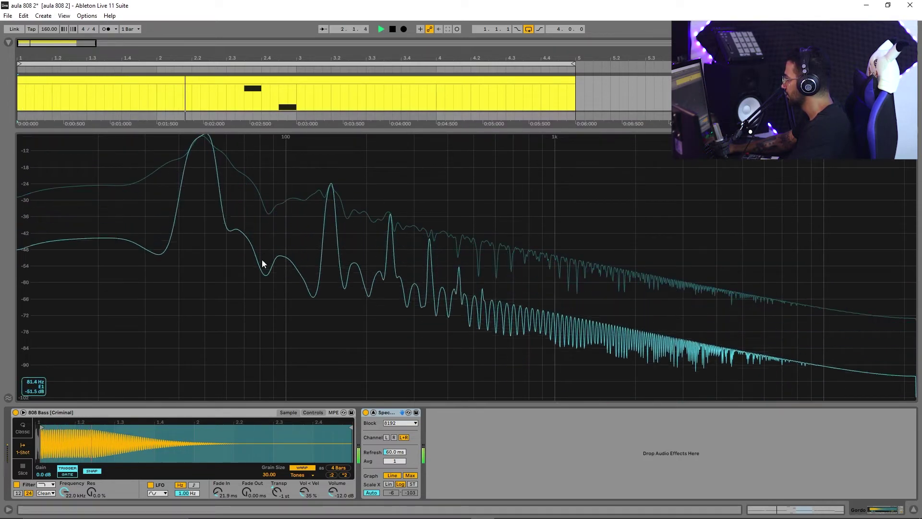
pyautogui.press('space')
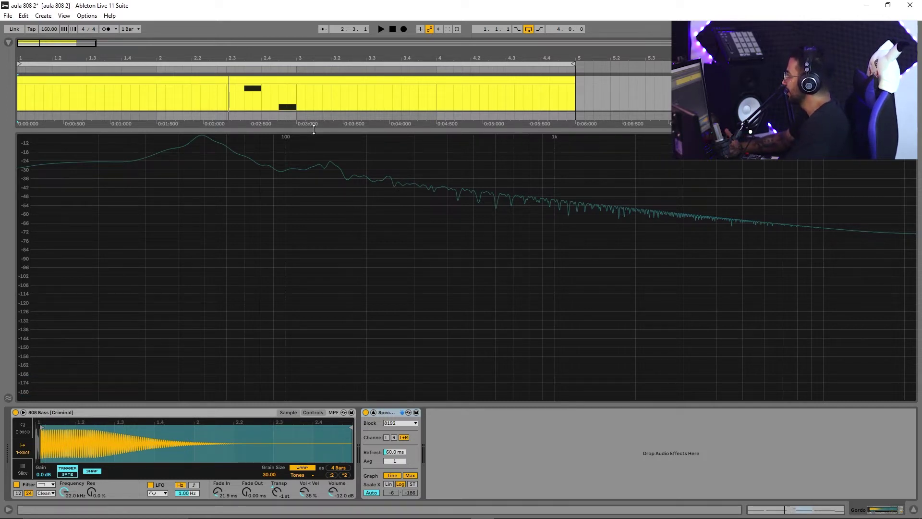
pyautogui.click(402, 412)
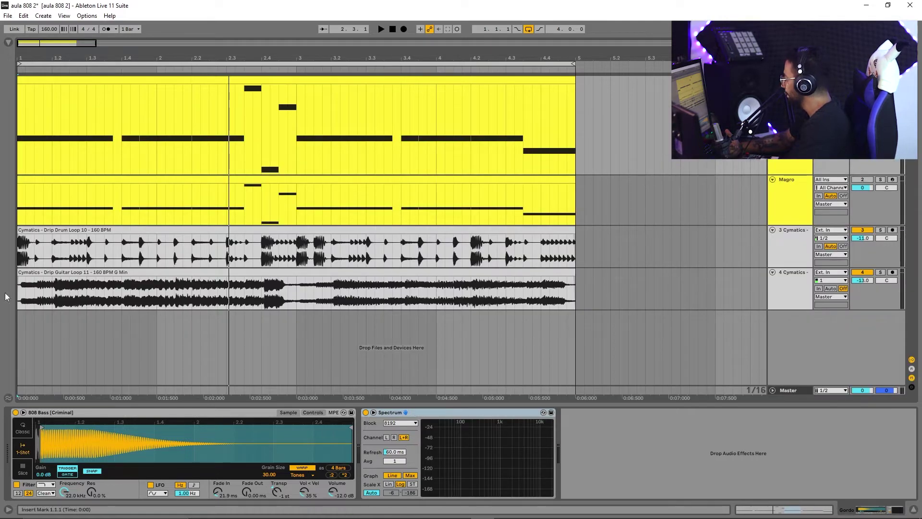
# Step: Find EQ Eight in the browser and insert it between the 808 Bass and Spectrum devices
pyautogui.click(8, 44)
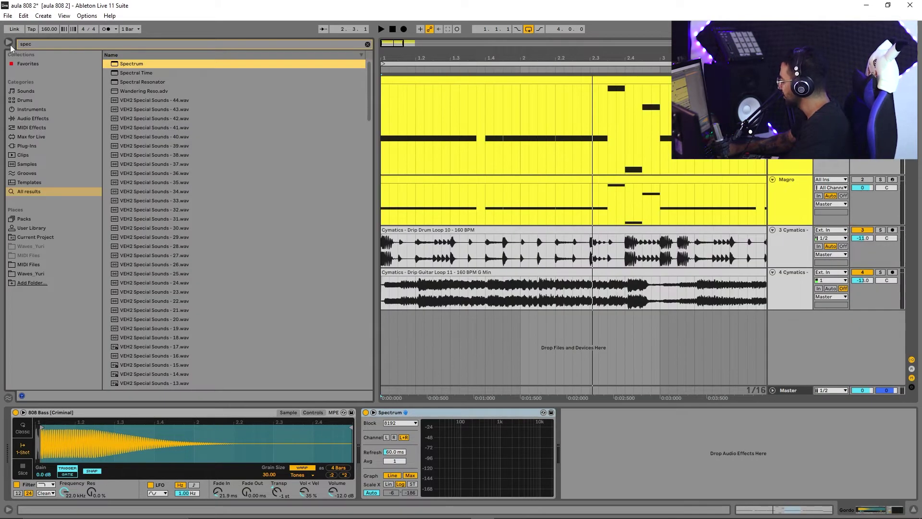
pyautogui.press('q')
pyautogui.hotkey('ctrl', 'f')
pyautogui.write('eq')
pyautogui.moveTo(131, 80); pyautogui.dragTo(384, 420)
# Step: Try boosting the highs with EQ Eight's band 4 shelf while playing, ending at about 653 Hz and 7.56 dB
pyautogui.moveTo(529, 448); pyautogui.dragTo(473, 433)
pyautogui.press('space')
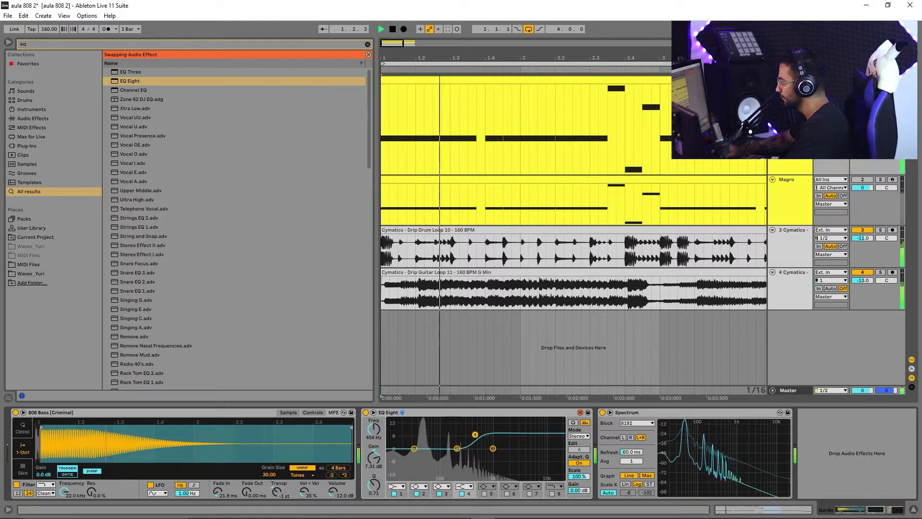
pyautogui.press('space')
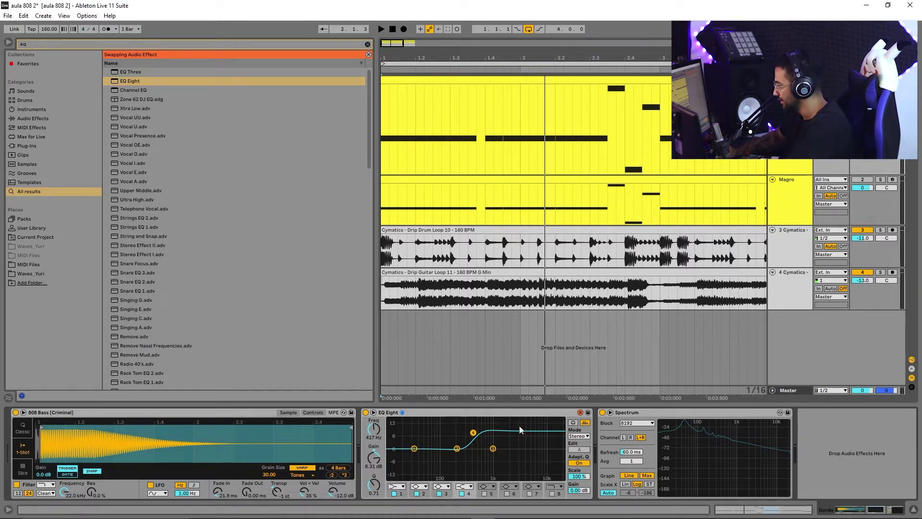
pyautogui.press('space')
pyautogui.moveTo(473, 432); pyautogui.dragTo(473, 432)
pyautogui.press('space')
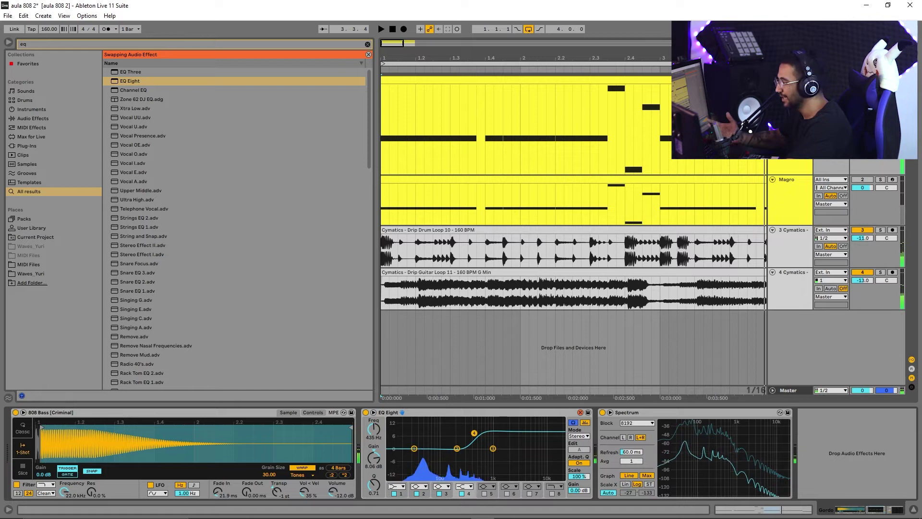
pyautogui.press('space')
pyautogui.moveTo(474, 433); pyautogui.dragTo(483, 434)
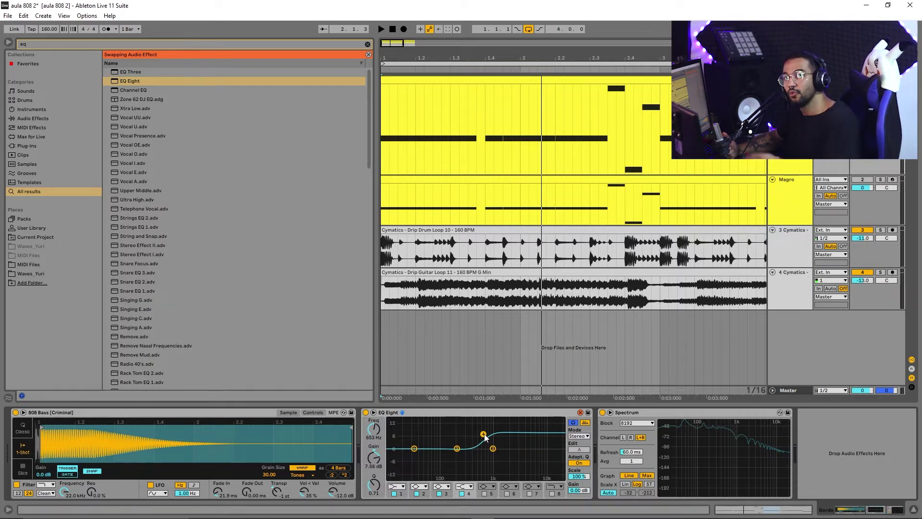
# Step: Flatten the EQ Eight's band 4 boost and delete the equalizer from the Gordo track
pyautogui.moveTo(485, 435); pyautogui.dragTo(491, 448)
pyautogui.moveTo(414, 447); pyautogui.dragTo(429, 448)
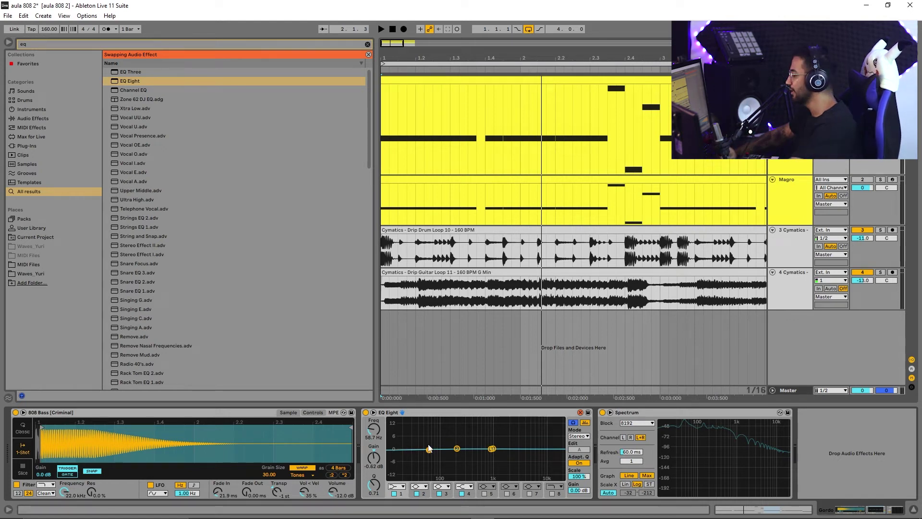
pyautogui.click(456, 413)
pyautogui.press('Delete')
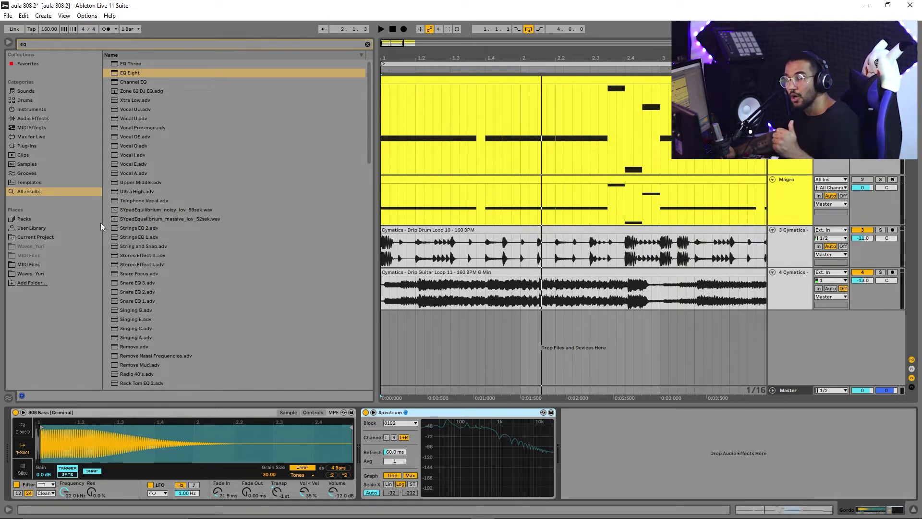
# Step: Insert FabFilter Saturn 2 between the 808 Bass and Spectrum, and place its window clear for editing
pyautogui.hotkey('ctrl', 'f')
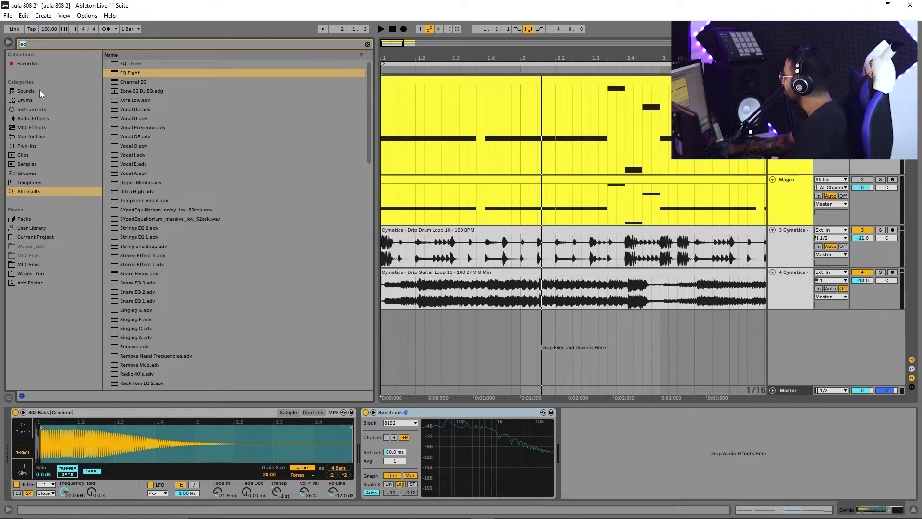
pyautogui.write('satu')
pyautogui.moveTo(131, 364); pyautogui.dragTo(378, 425)
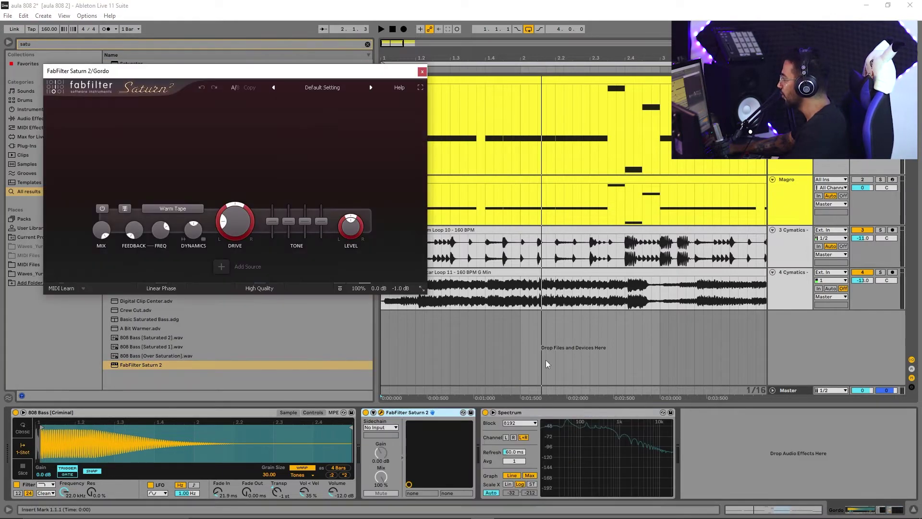
pyautogui.moveTo(336, 71); pyautogui.dragTo(447, 112)
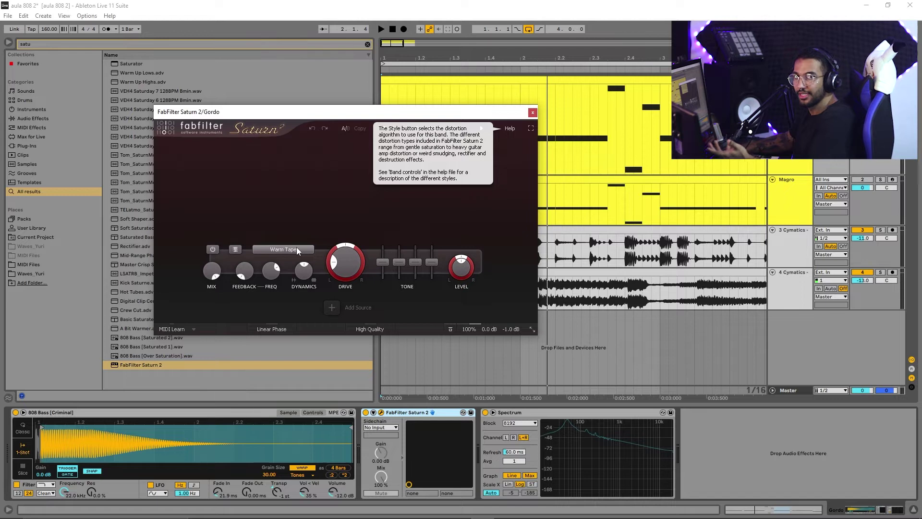
# Step: Set Saturn 2's distortion style to Warm Tube and raise the Drive to its maximum
pyautogui.click(296, 248)
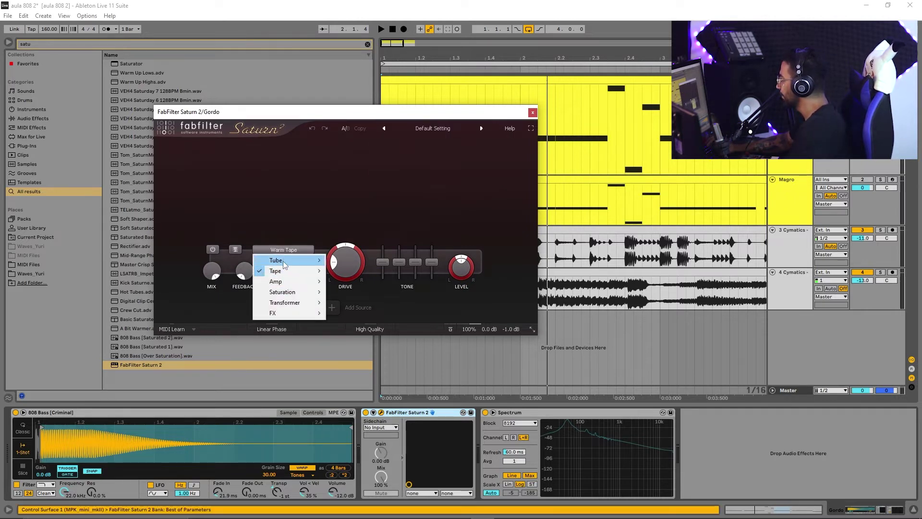
pyautogui.moveTo(285, 271)
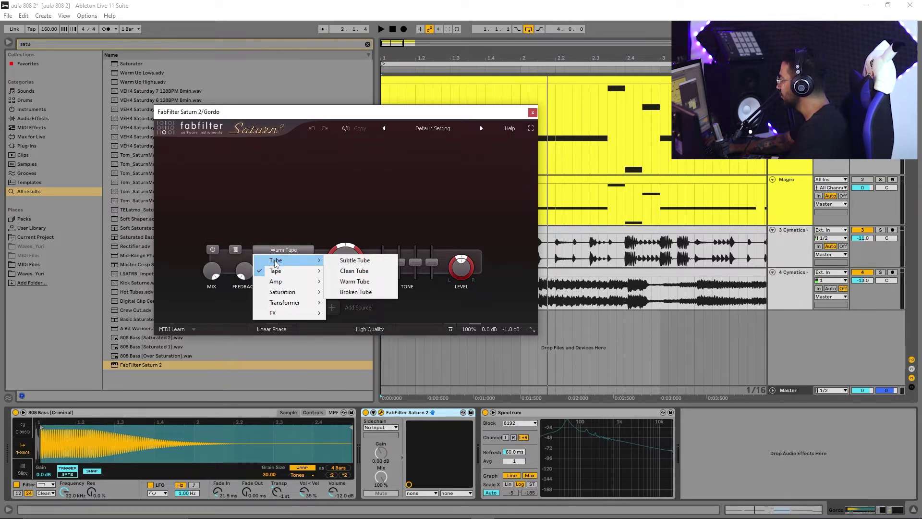
pyautogui.click(349, 283)
pyautogui.moveTo(339, 263); pyautogui.dragTo(343, 216)
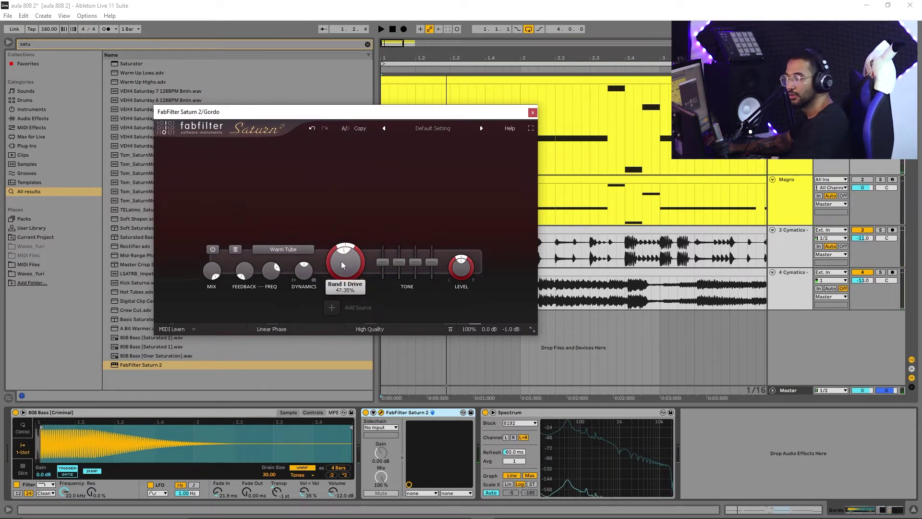
pyautogui.moveTo(340, 261); pyautogui.dragTo(380, 139)
# Step: Play the saturated 808 and examine its upper harmonics in the Spectrum display
pyautogui.press('space')
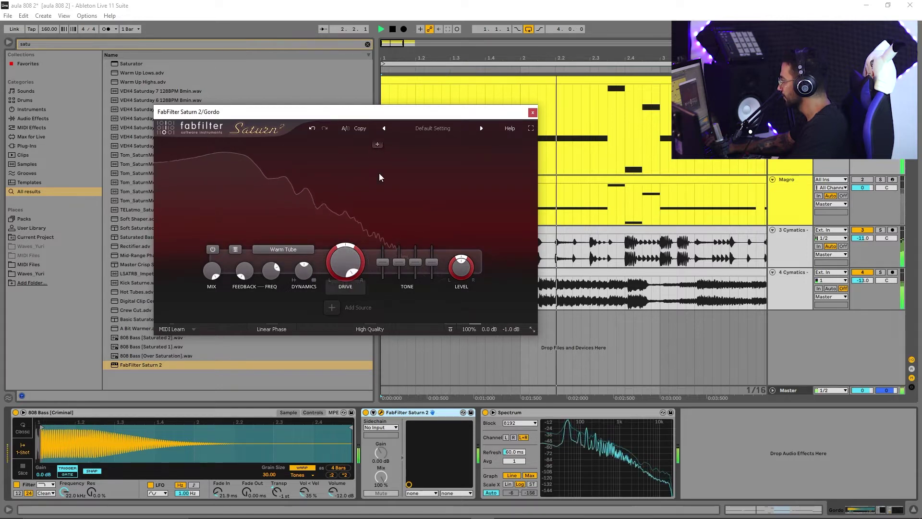
pyautogui.moveTo(620, 453)
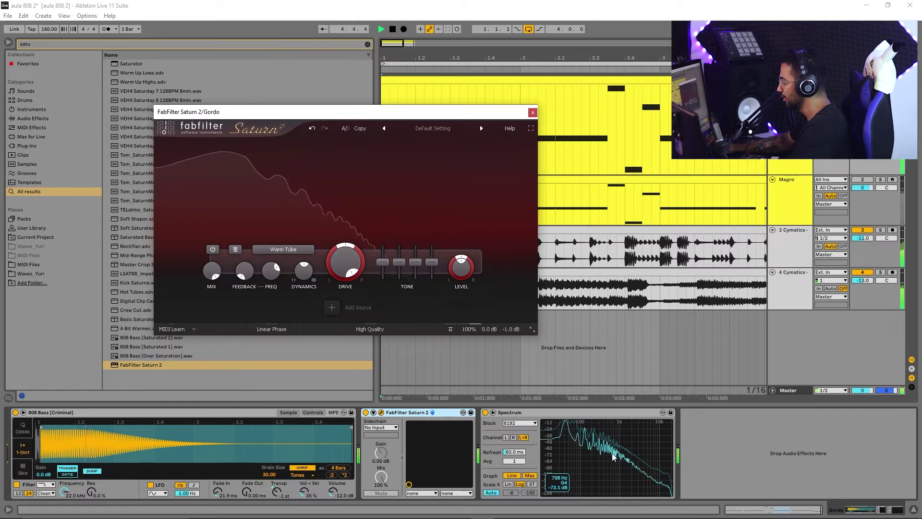
pyautogui.press('space')
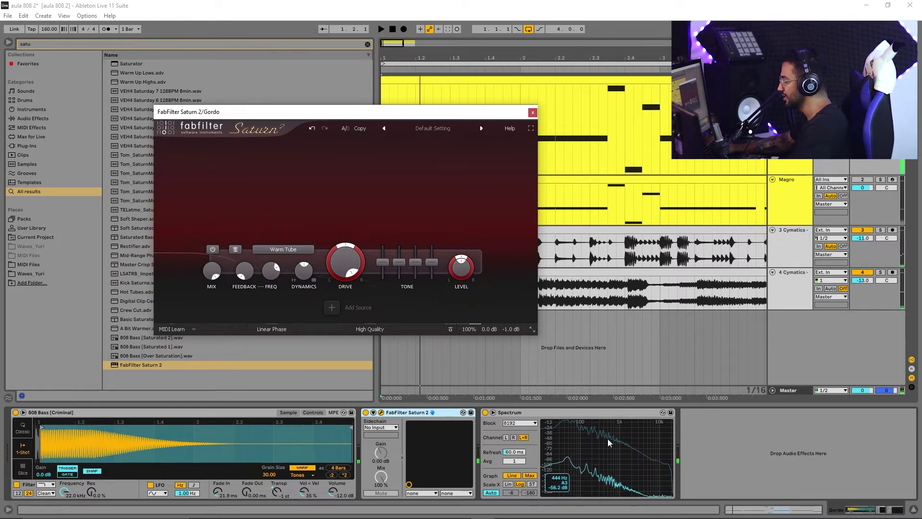
# Step: Replay the saturated 808, and split Saturn 2 into two bands with the crossover at about 84 Hz
pyautogui.press('space')
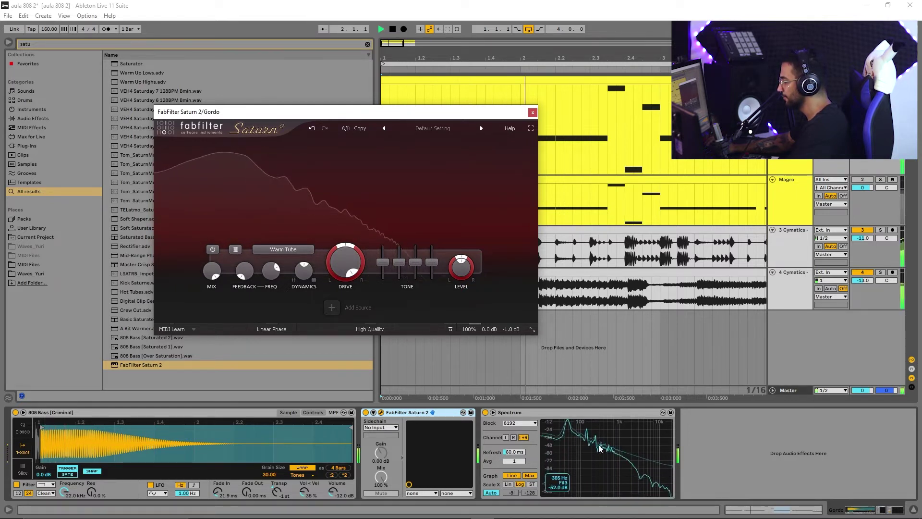
pyautogui.press('space')
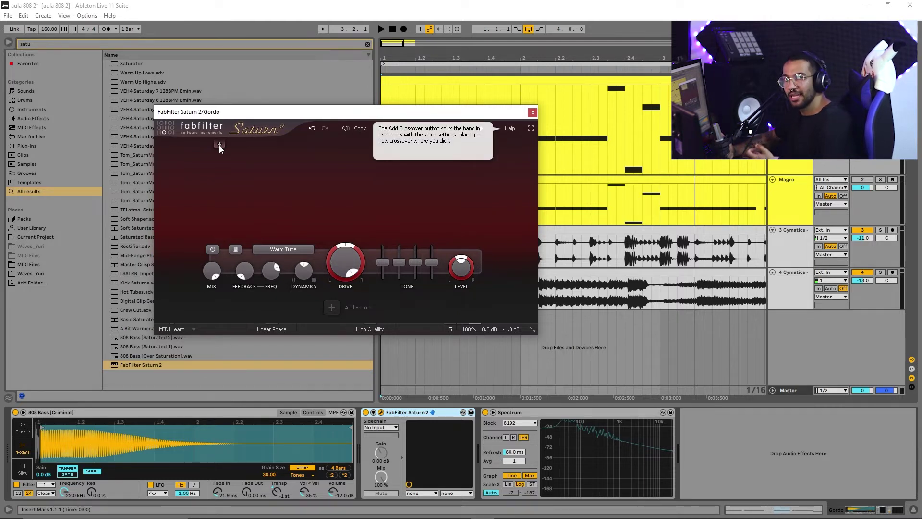
pyautogui.click(230, 144)
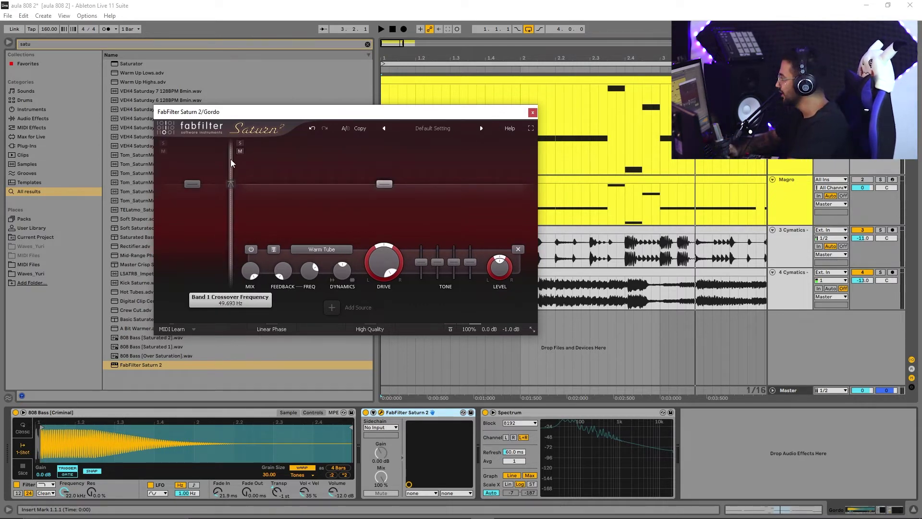
pyautogui.moveTo(231, 163); pyautogui.dragTo(255, 164)
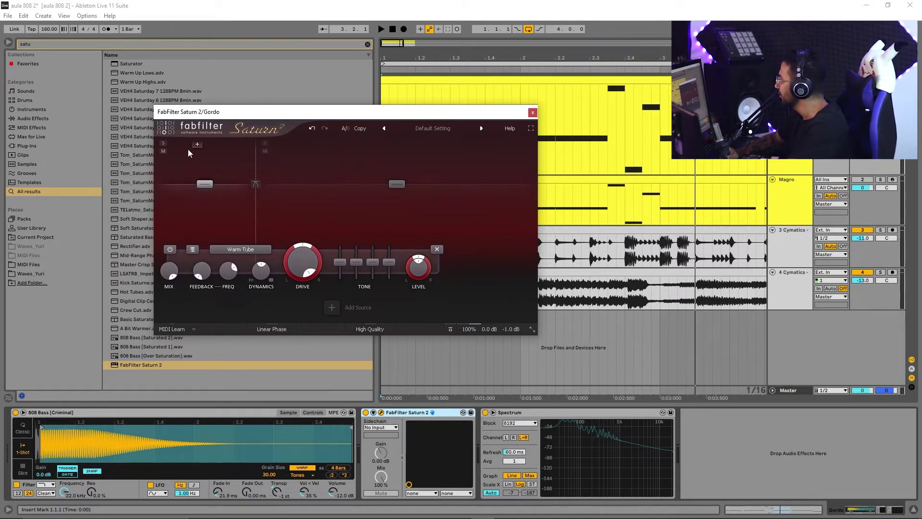
# Step: Turn the low band's Drive in Saturn 2 down to its minimum and audition that band soloed
pyautogui.moveTo(314, 266); pyautogui.dragTo(314, 299)
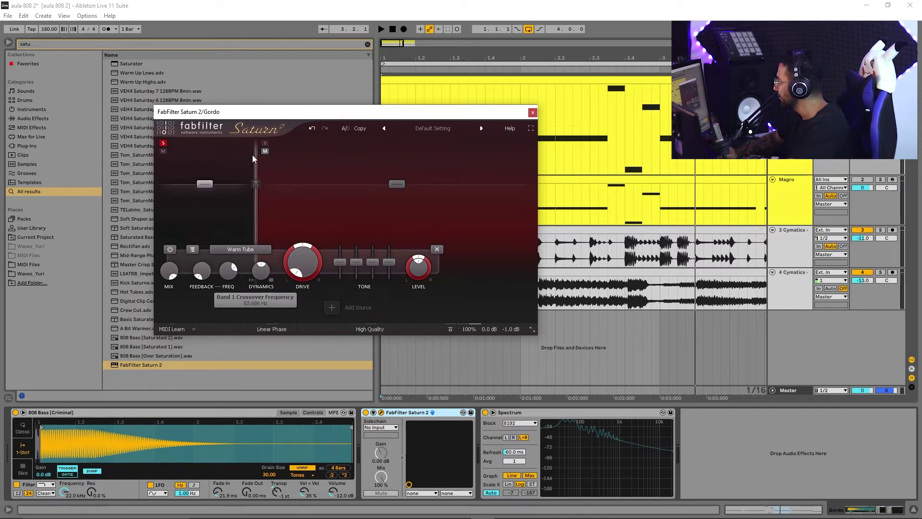
pyautogui.press('space')
pyautogui.moveTo(258, 156); pyautogui.dragTo(260, 155)
pyautogui.press('space')
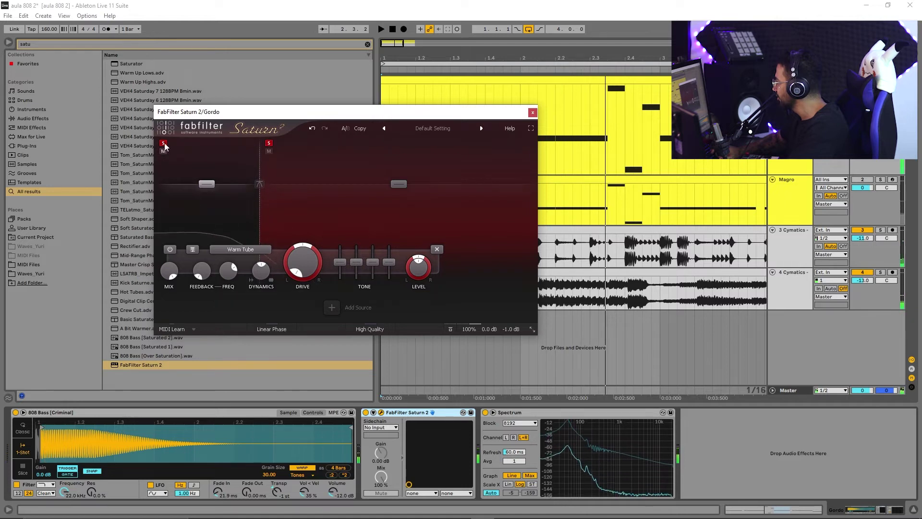
# Step: Audition Saturn 2's upper band on its own and change its distortion style to Warm Tape
pyautogui.click(318, 170)
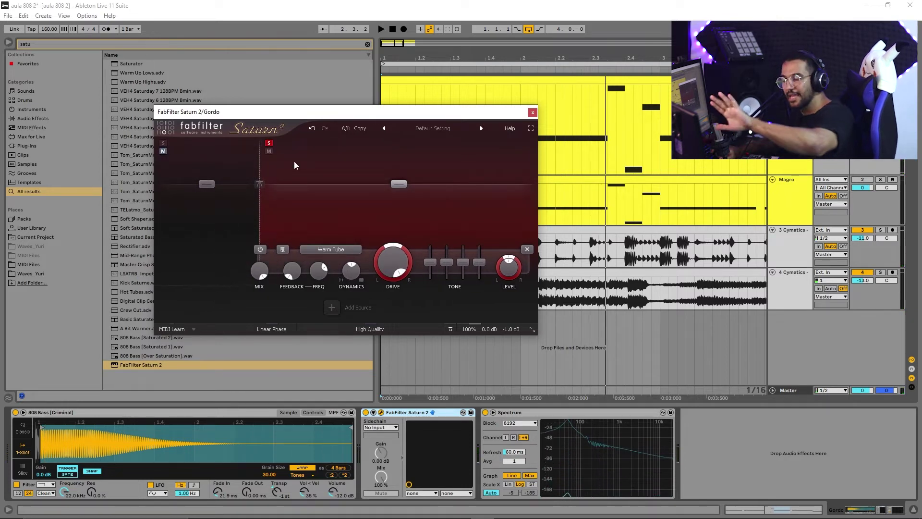
pyautogui.press('space')
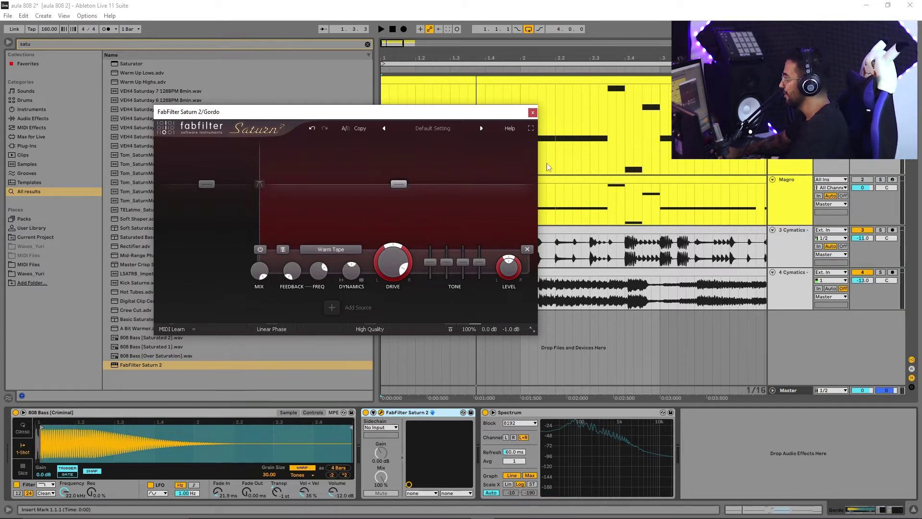
# Step: Play the 808 and compare its spectrum with Saturn 2 bypassed and enabled
pyautogui.press('space')
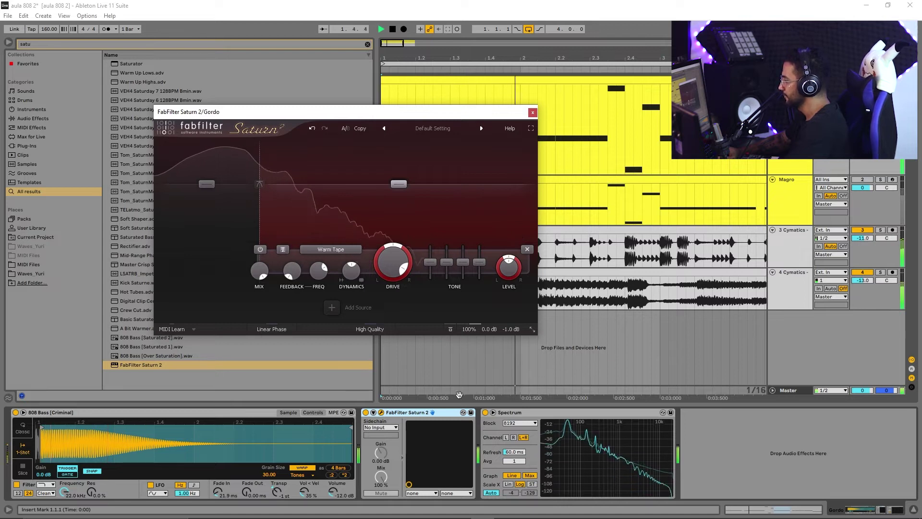
pyautogui.click(366, 413)
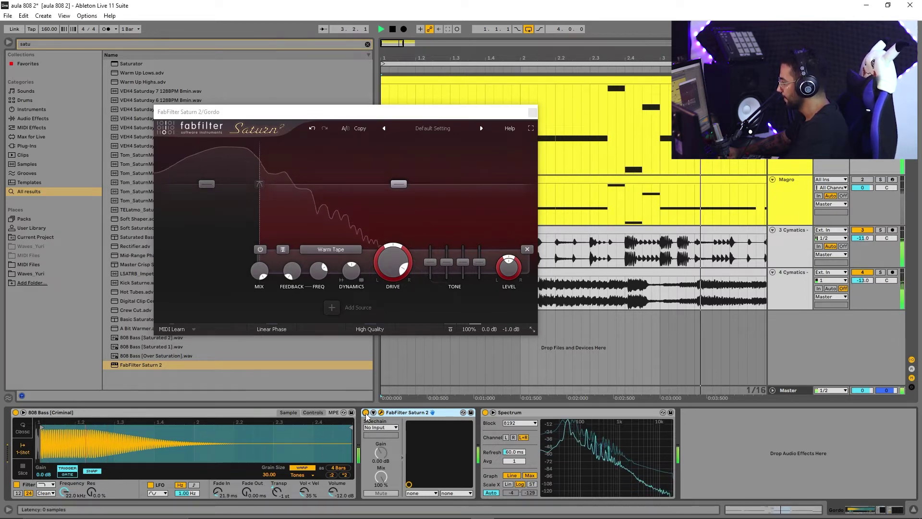
pyautogui.click(366, 413)
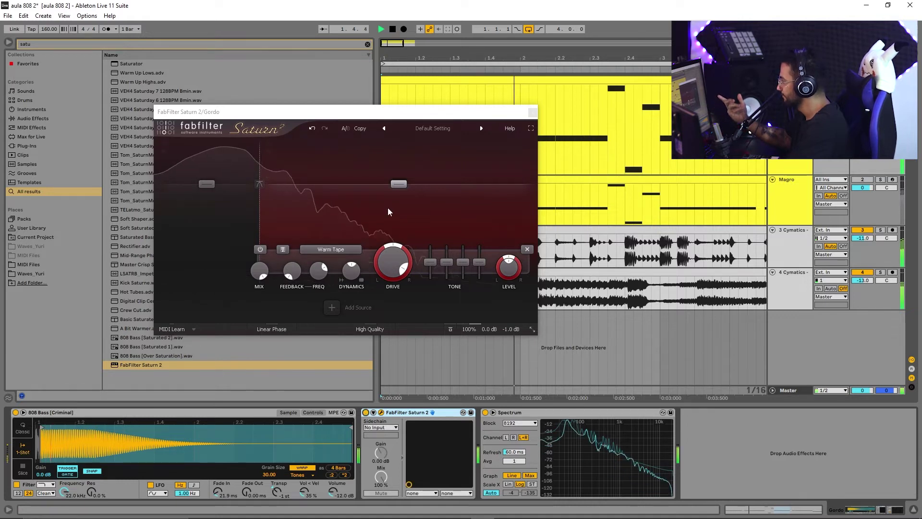
pyautogui.click(386, 272)
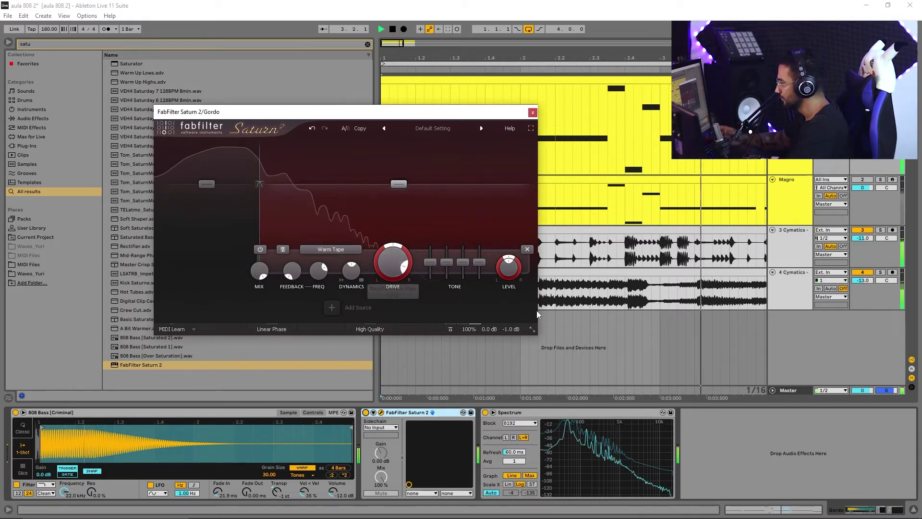
pyautogui.press('space')
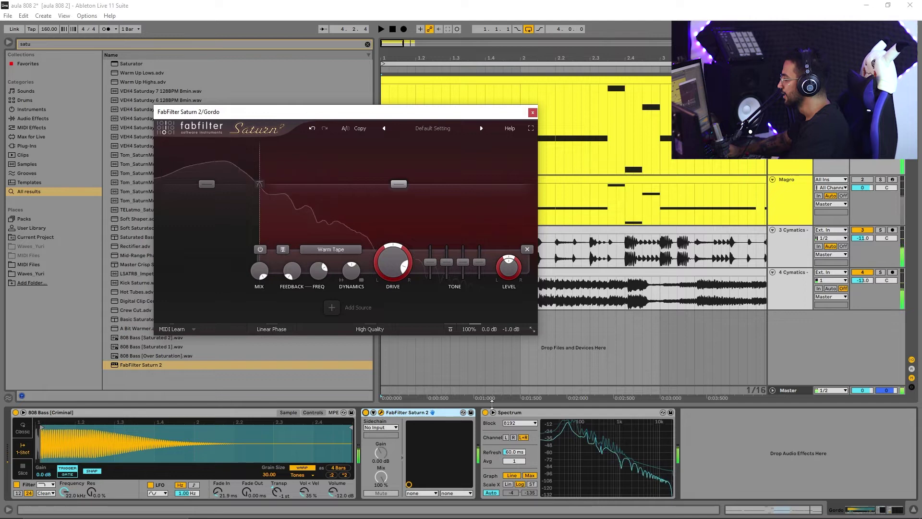
# Step: Close the Saturn 2 window, find RBass Mono with the search "rb", and insert it between Saturn 2 and Spectrum
pyautogui.moveTo(250, 111); pyautogui.dragTo(325, 104)
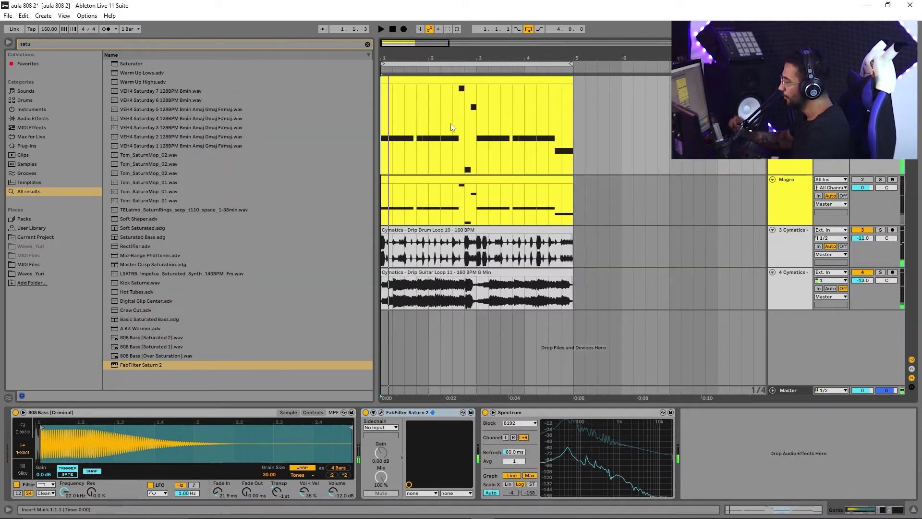
pyautogui.click(37, 43)
pyautogui.doubleClick(37, 44)
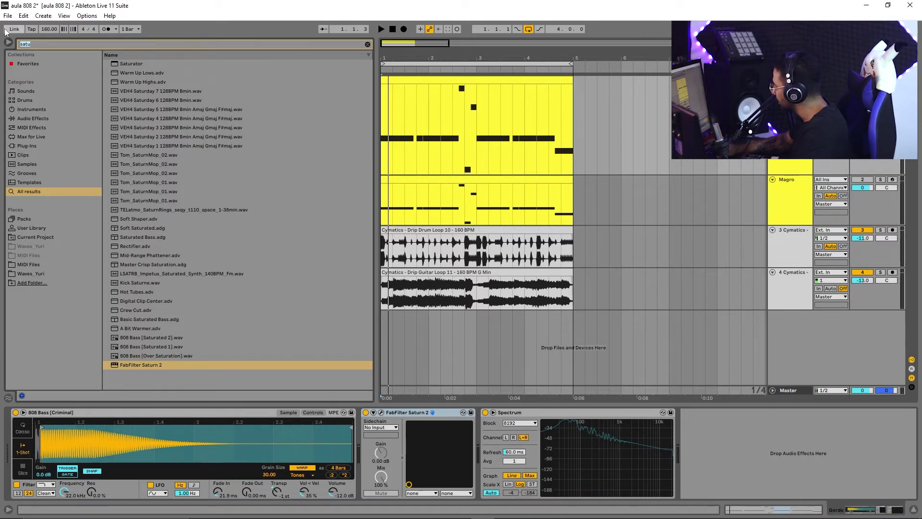
pyautogui.write('rb')
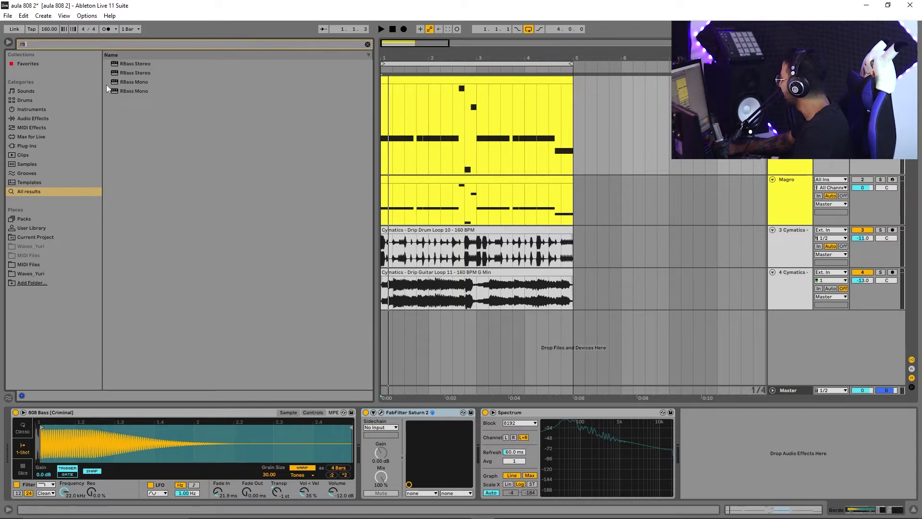
pyautogui.moveTo(131, 94); pyautogui.dragTo(480, 444)
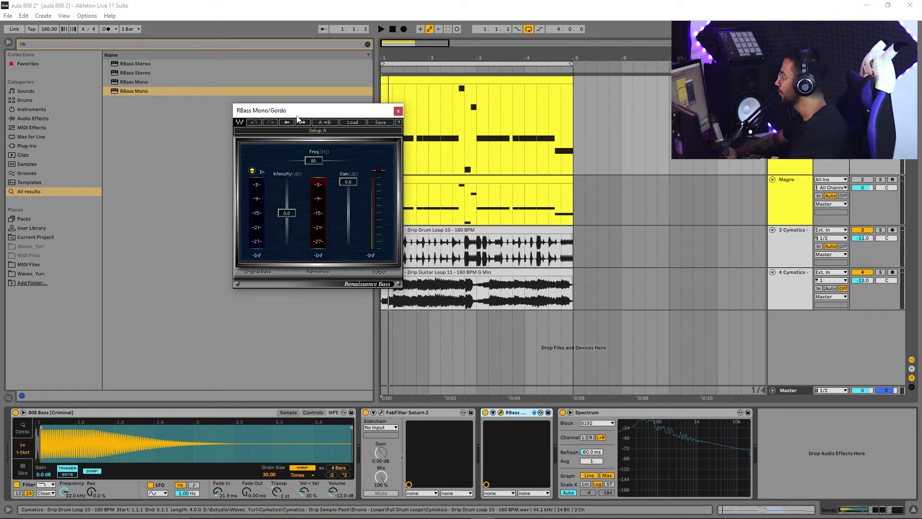
pyautogui.moveTo(312, 110); pyautogui.dragTo(469, 160)
# Step: Set RBass Mono's frequency to 50 Hz and compare the playing 808 with the plugin bypassed and active
pyautogui.moveTo(460, 215); pyautogui.dragTo(460, 231)
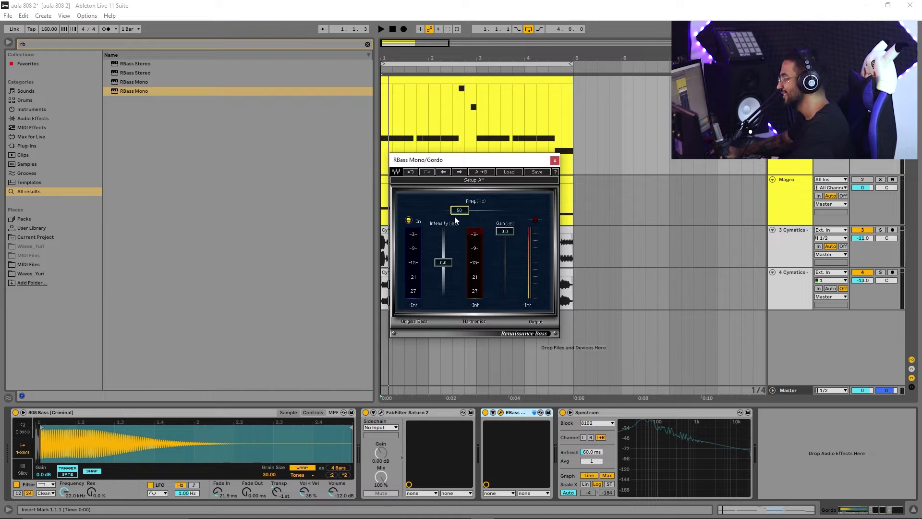
pyautogui.press('space')
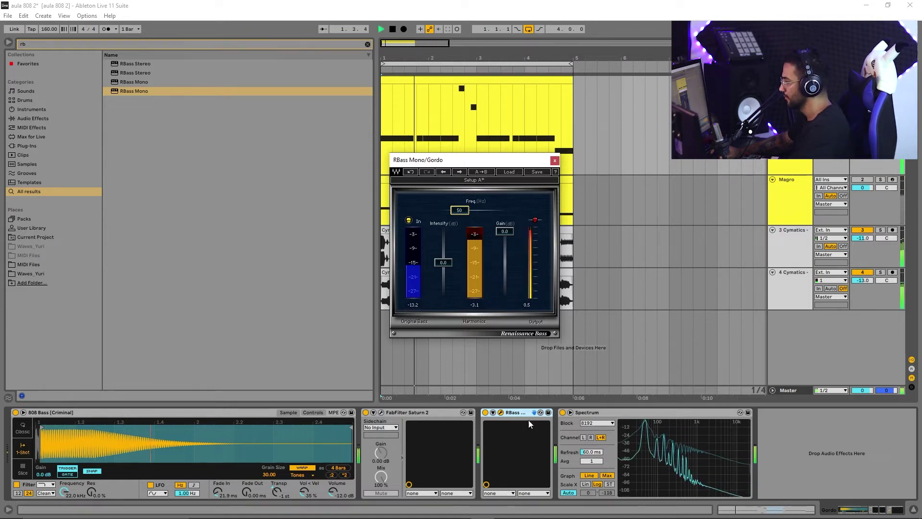
pyautogui.click(486, 416)
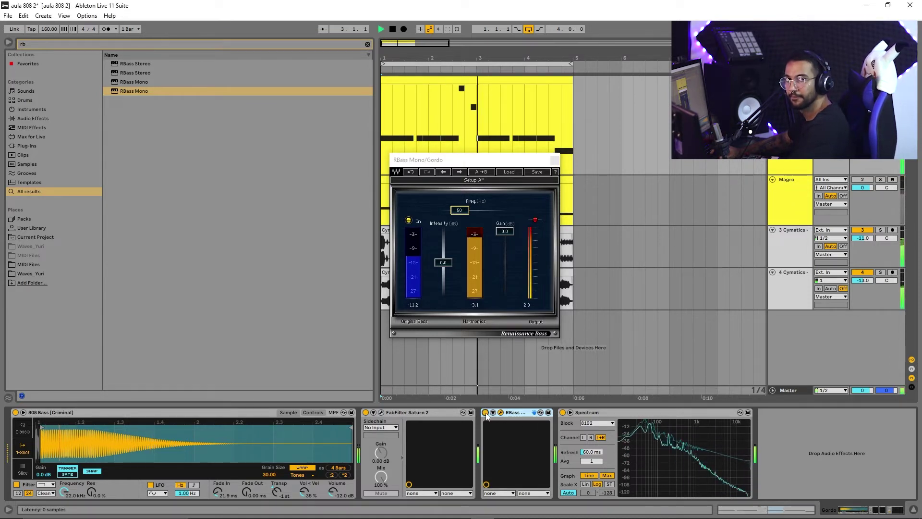
pyautogui.press('space')
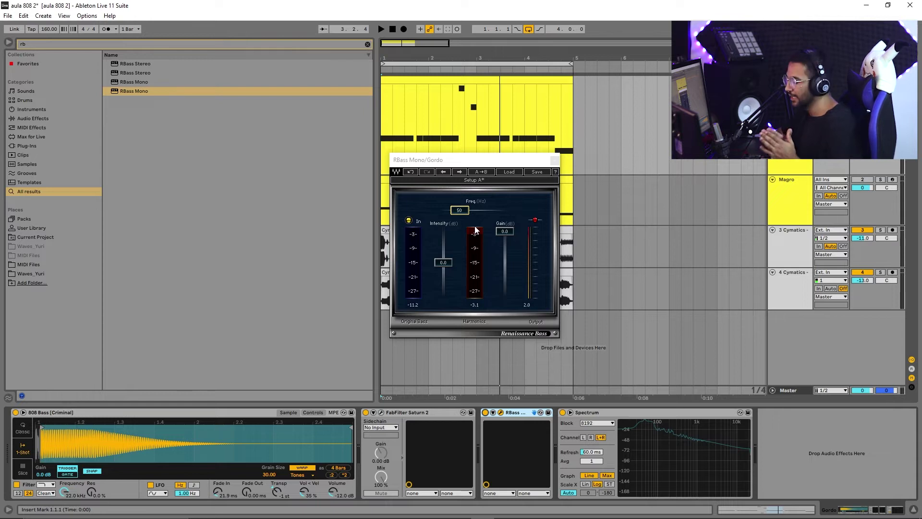
# Step: Raise RBass Mono's frequency to 60 Hz and play the 808 to hear the change
pyautogui.moveTo(459, 210); pyautogui.dragTo(463, 210)
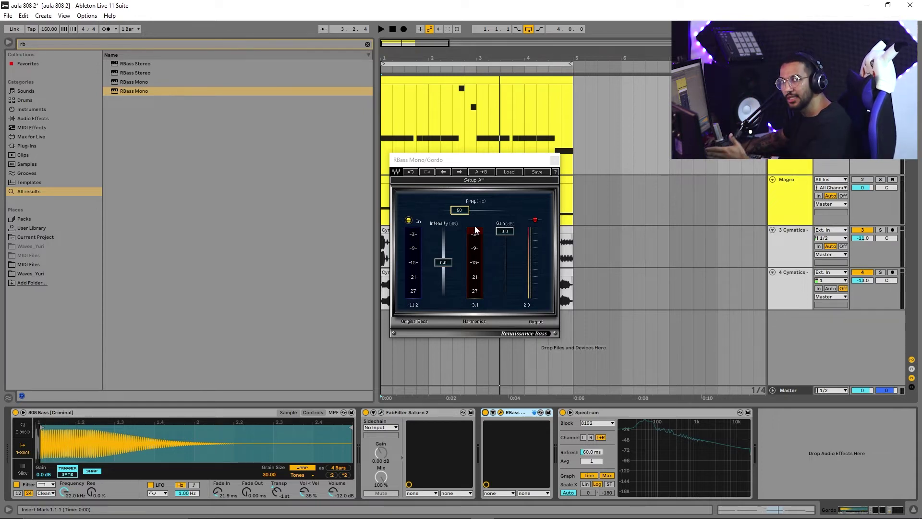
pyautogui.press('space')
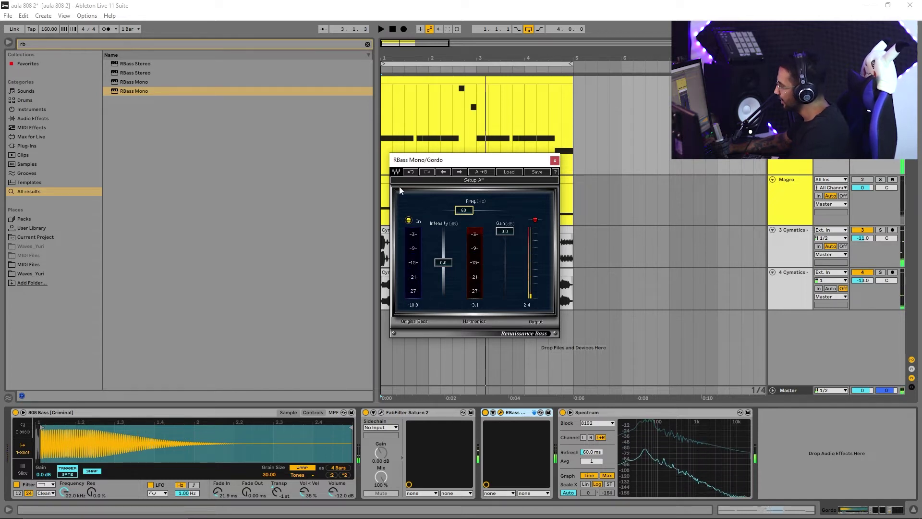
# Step: Insert an EQ Eight between Saturn 2 and RBass Mono, and cut its band 2 by about 6 dB near 61 Hz
pyautogui.click(61, 42)
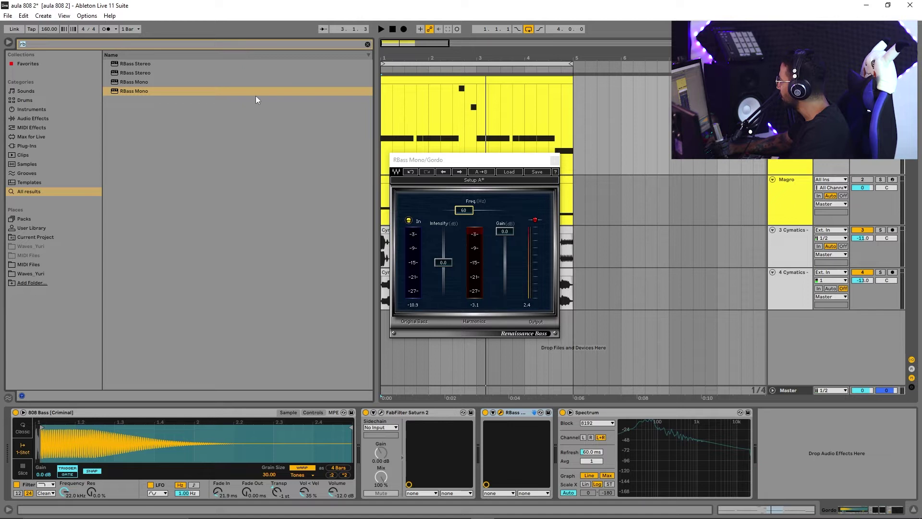
pyautogui.write('eq')
pyautogui.moveTo(117, 72)
pyautogui.mouseDown()
pyautogui.moveTo(422, 461)
pyautogui.moveTo(485, 445)
pyautogui.mouseUp()
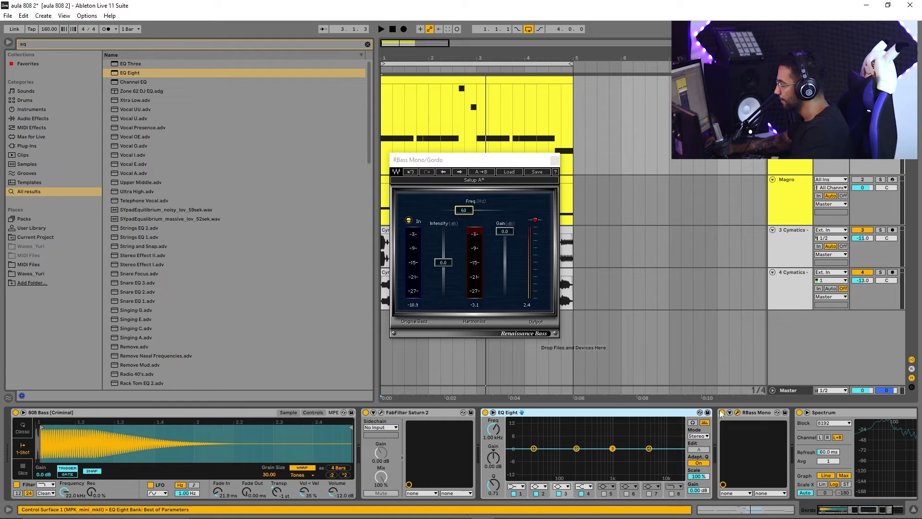
pyautogui.moveTo(576, 448); pyautogui.dragTo(555, 457)
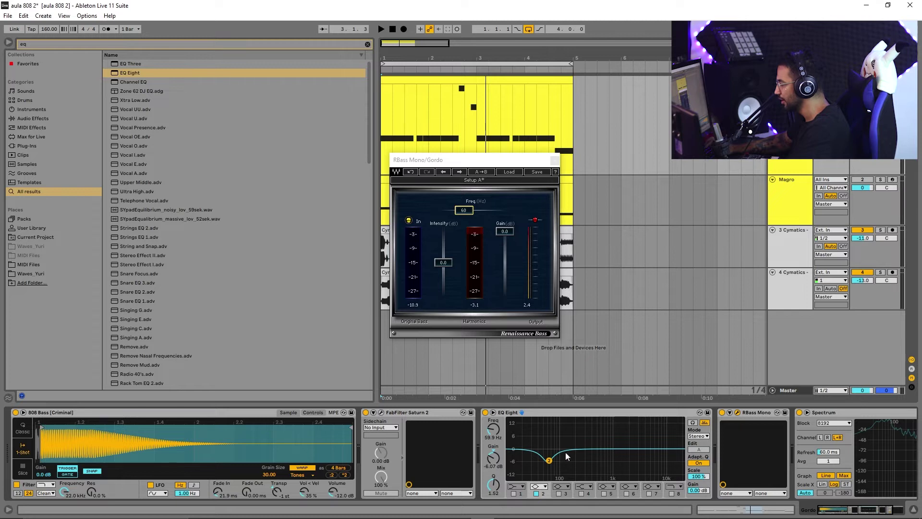
pyautogui.click(382, 412)
pyautogui.click(381, 412)
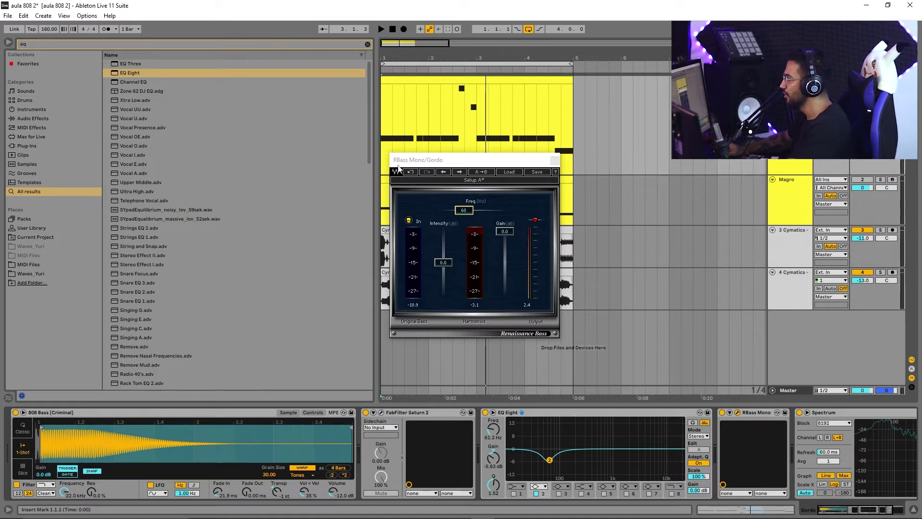
# Step: Set RBass Mono's Intensity to 1.0 dB and play the equalized 808 through it
pyautogui.click(530, 265)
pyautogui.press('space')
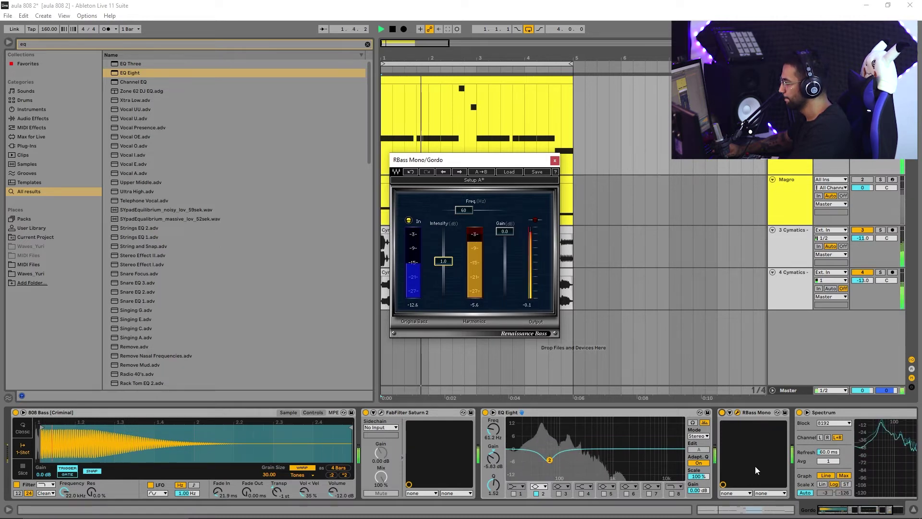
pyautogui.press('space')
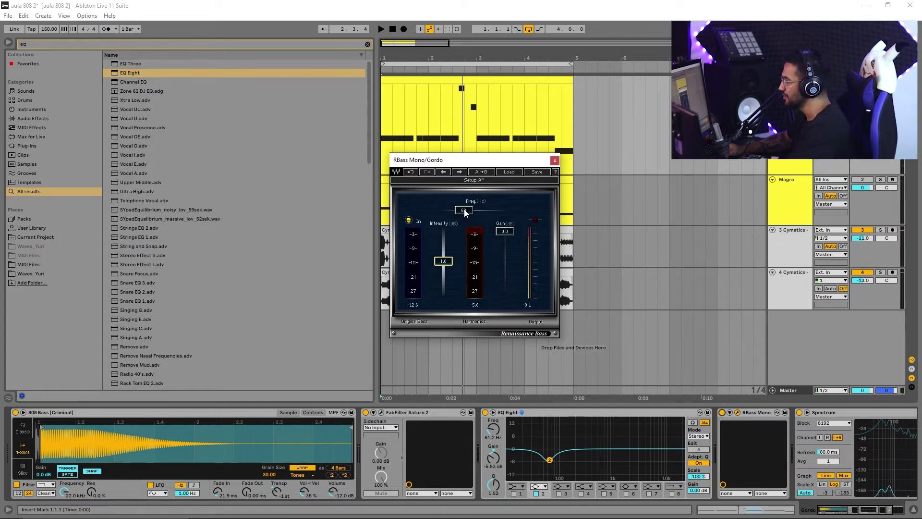
# Step: Lower RBass Mono's frequency to 40 Hz and move the EQ Eight's band 2 cut to about 41 Hz
pyautogui.moveTo(468, 209); pyautogui.dragTo(457, 210)
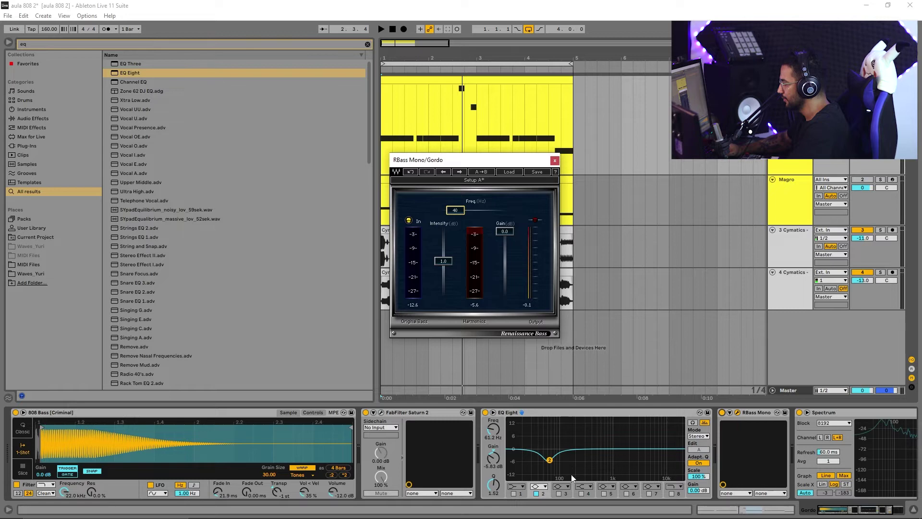
pyautogui.moveTo(550, 459); pyautogui.dragTo(540, 460)
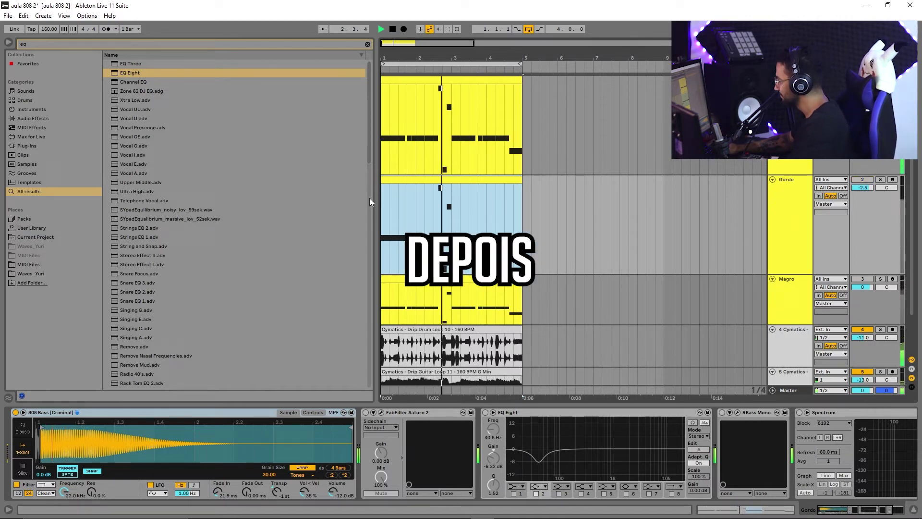
# Step: Stop playback, delete both Gordo tracks, and activate the Magro track
pyautogui.press('space')
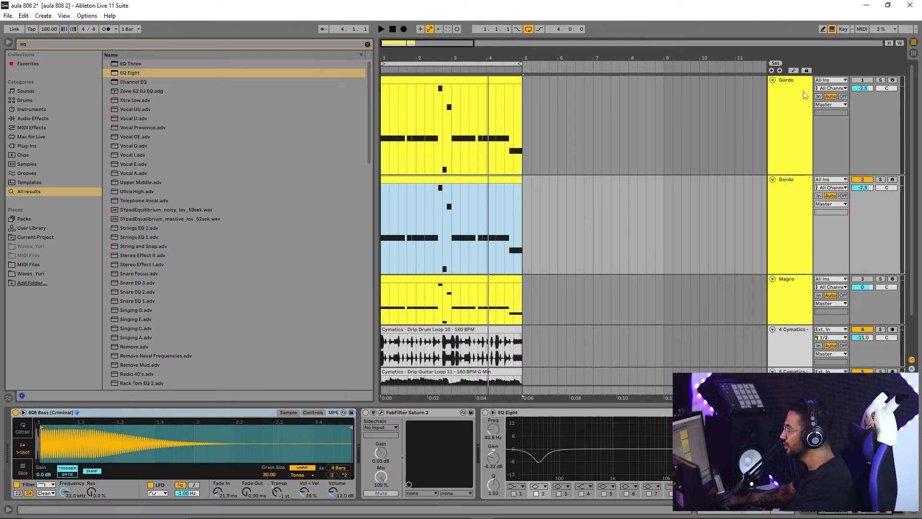
pyautogui.click(785, 181)
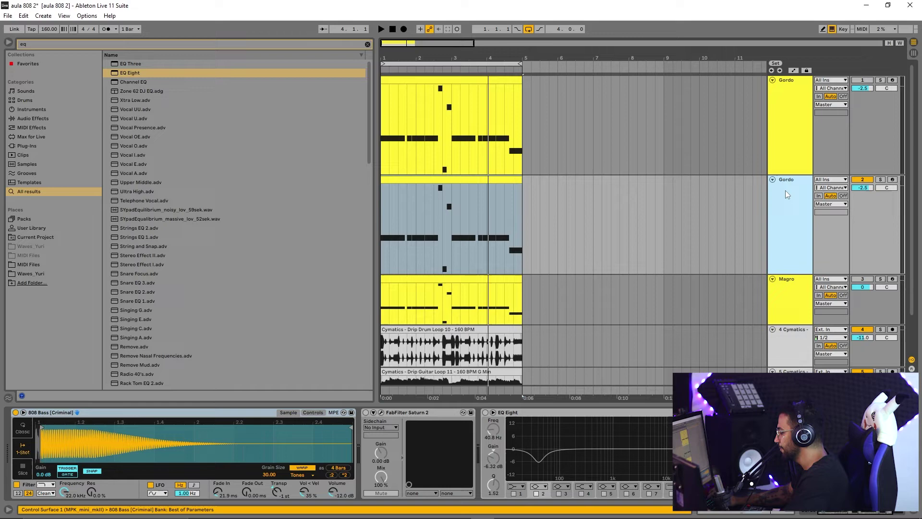
pyautogui.press('Delete')
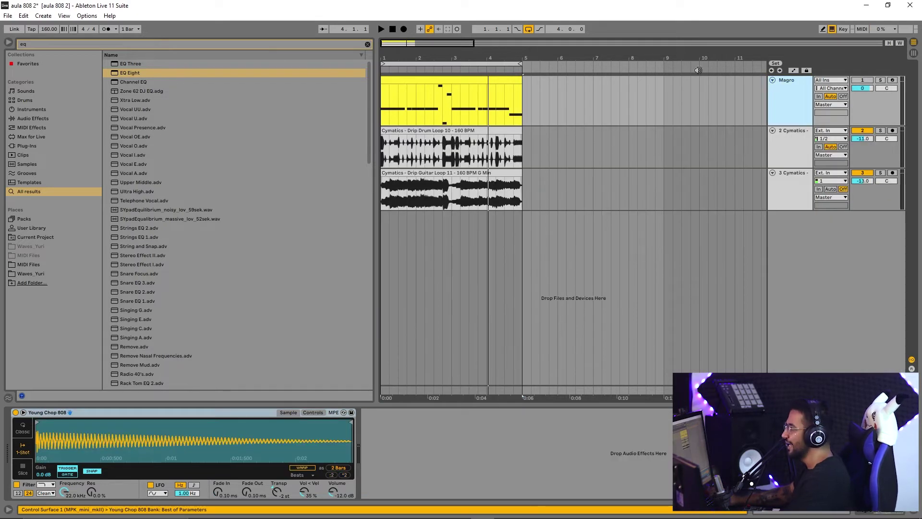
pyautogui.click(704, 100)
pyautogui.click(712, 142)
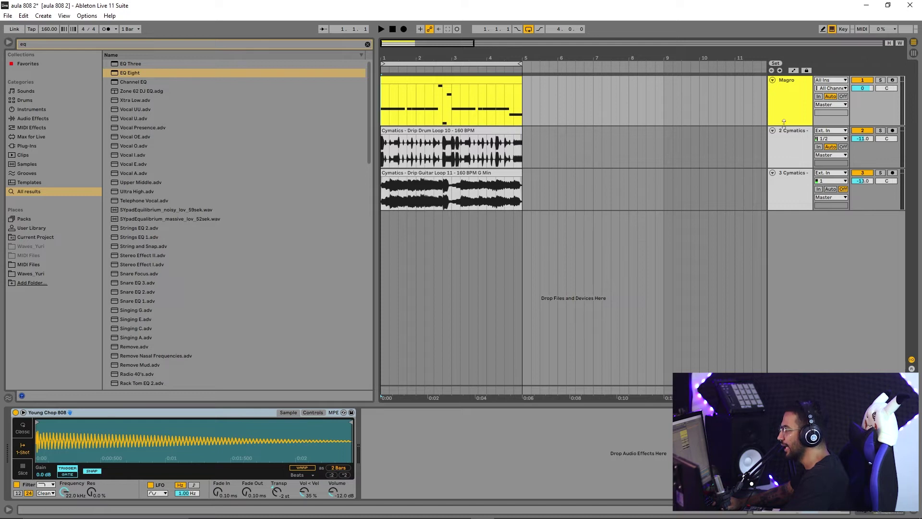
# Step: Enlarge the Magro track and play the loop with the unprocessed 808
pyautogui.moveTo(783, 126); pyautogui.dragTo(783, 150)
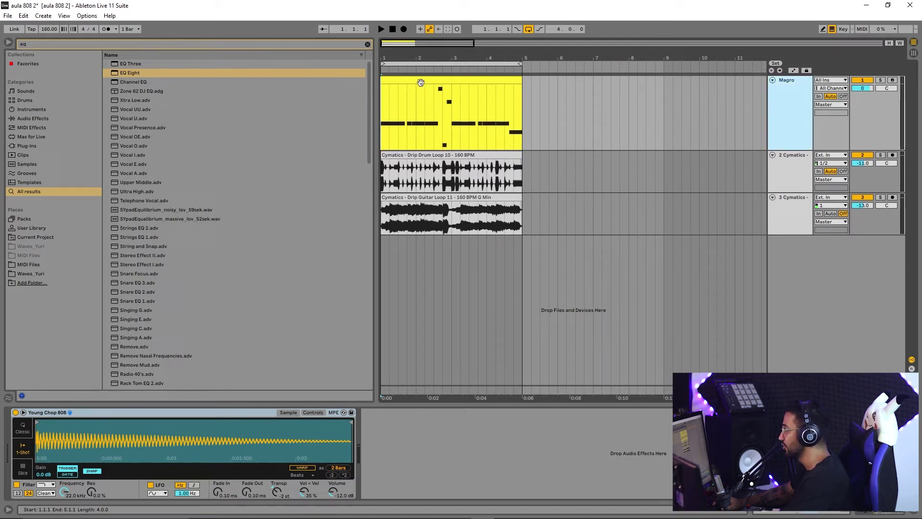
pyautogui.press('space')
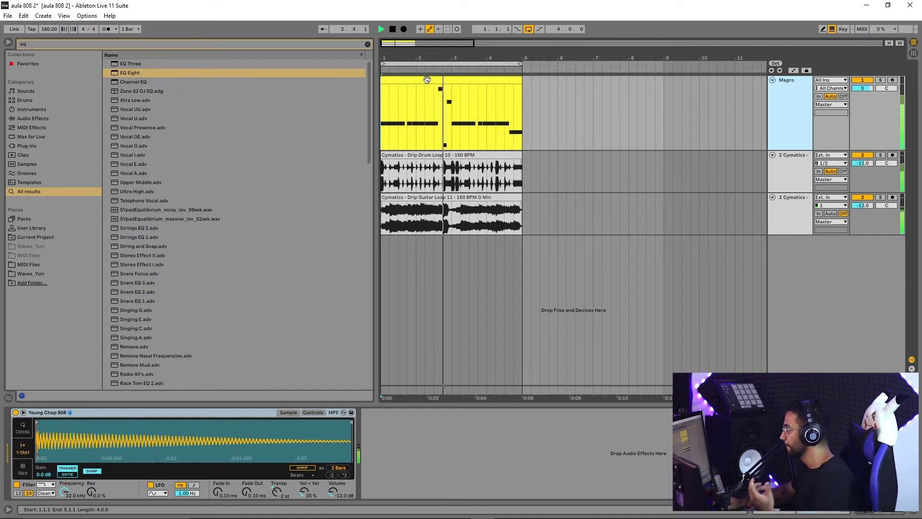
pyautogui.press('space')
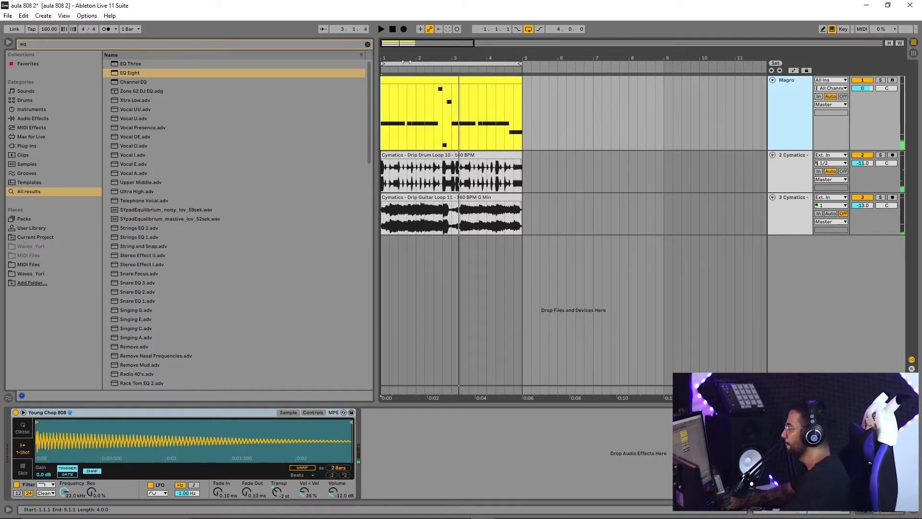
# Step: Add RBass Mono to the Magro track and set its frequency to 42 Hz
pyautogui.hotkey('ctrl', 'f')
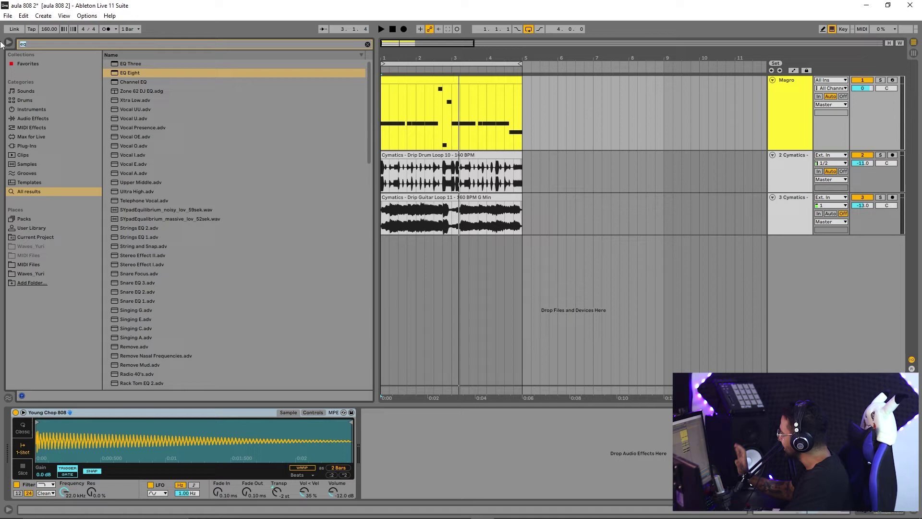
pyautogui.write('RB')
pyautogui.moveTo(137, 91); pyautogui.dragTo(423, 114)
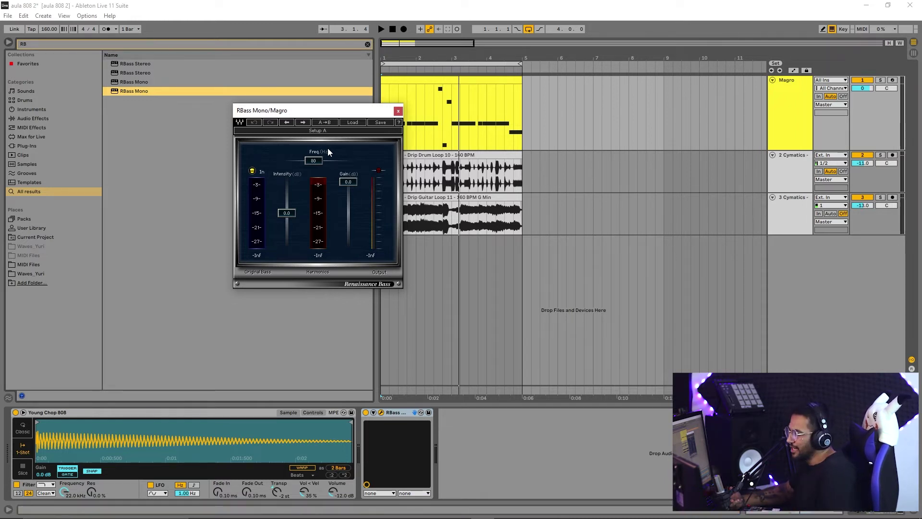
pyautogui.moveTo(316, 162); pyautogui.dragTo(314, 162)
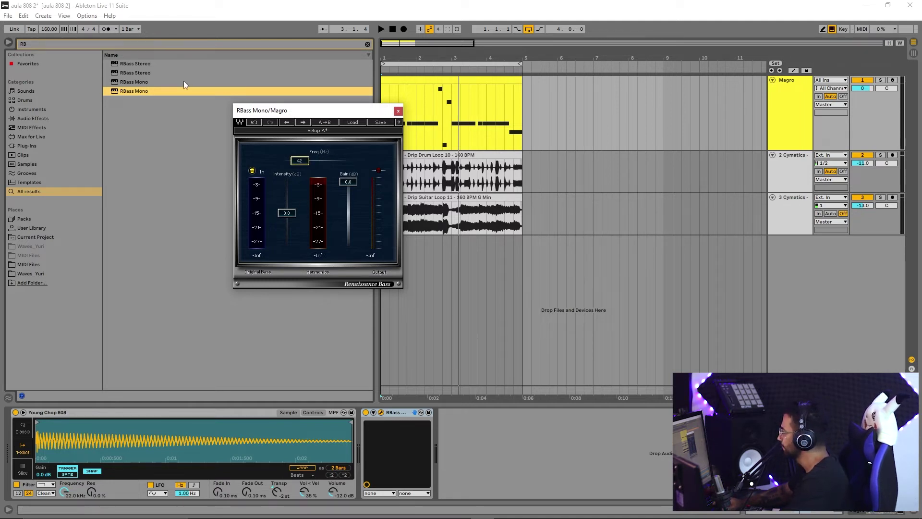
# Step: Insert an EQ Eight before RBass Mono and cut its band 2 by about 3.6 dB near 45 Hz with Q 2.03
pyautogui.click(1, 31)
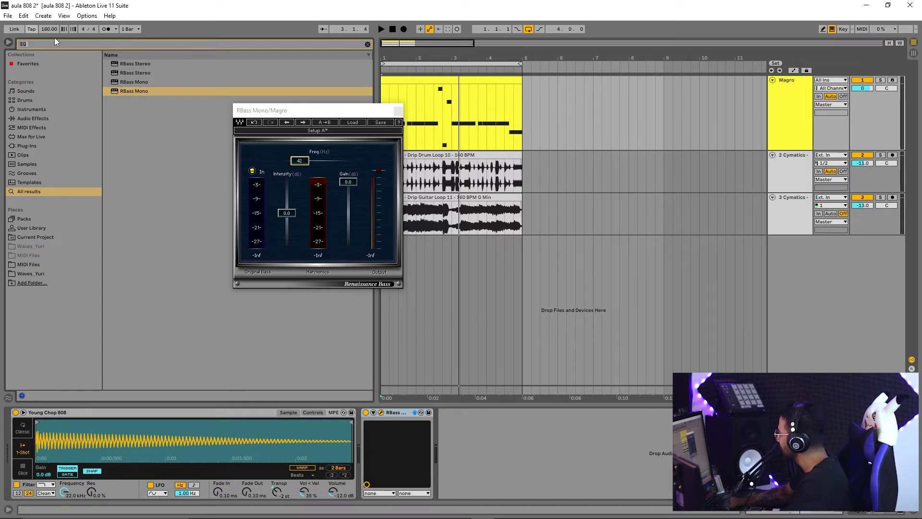
pyautogui.hotkey('ctrl', 'f')
pyautogui.write('EQ')
pyautogui.moveTo(134, 73); pyautogui.dragTo(366, 433)
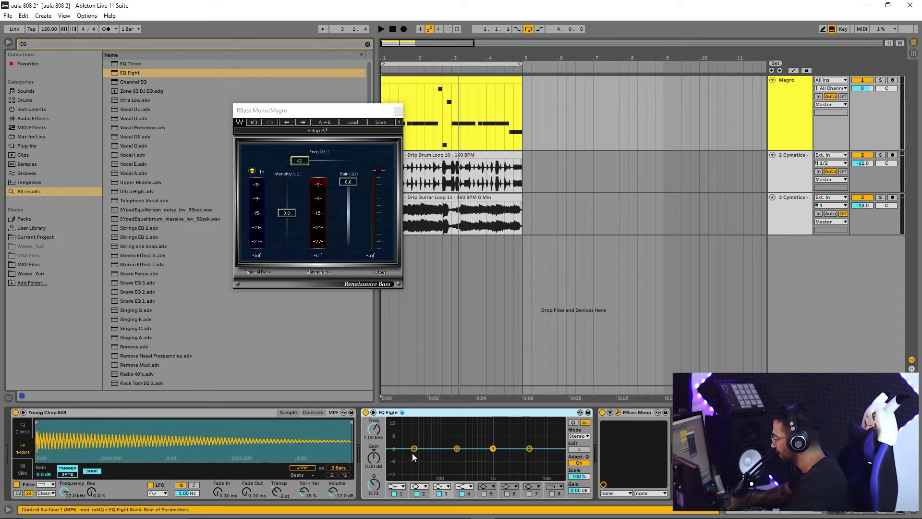
pyautogui.moveTo(457, 448); pyautogui.dragTo(424, 455)
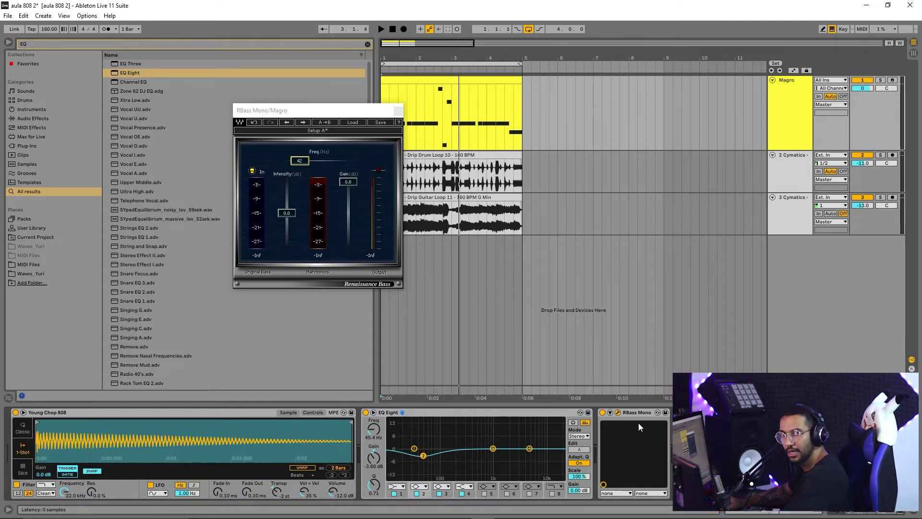
pyautogui.moveTo(516, 414); pyautogui.dragTo(644, 416)
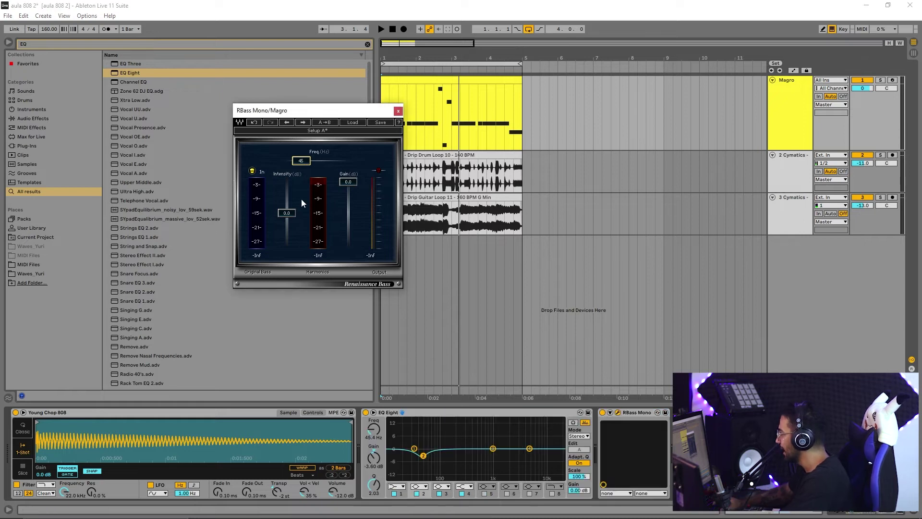
# Step: Set RBass Mono to 45 Hz with Intensity 4.0 dB during playback, and group it with the EQ Eight in a deactivated rack
pyautogui.moveTo(292, 213); pyautogui.dragTo(292, 208)
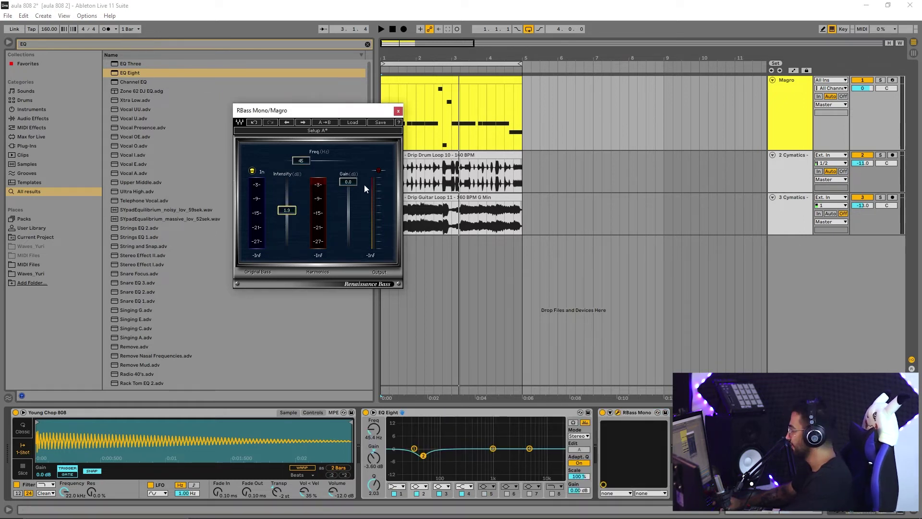
pyautogui.press('space')
pyautogui.moveTo(286, 210); pyautogui.dragTo(287, 207)
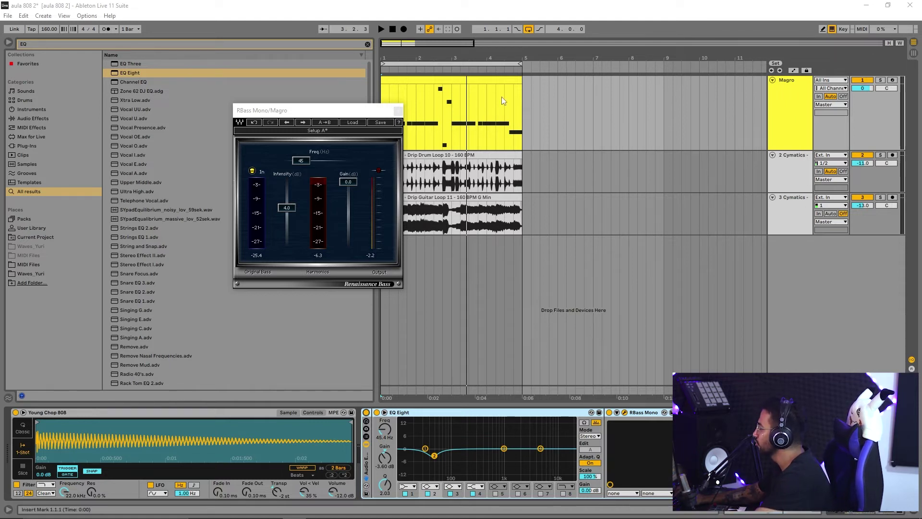
pyautogui.click(437, 142)
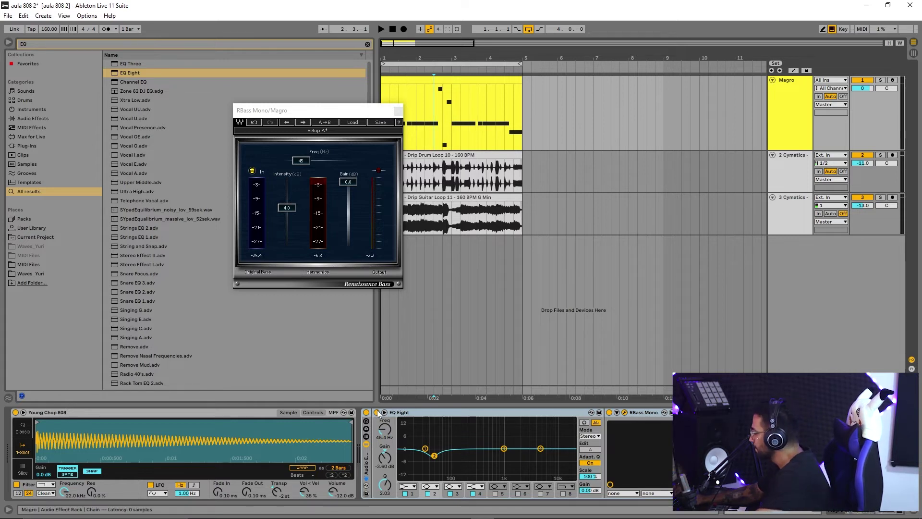
pyautogui.press('0')
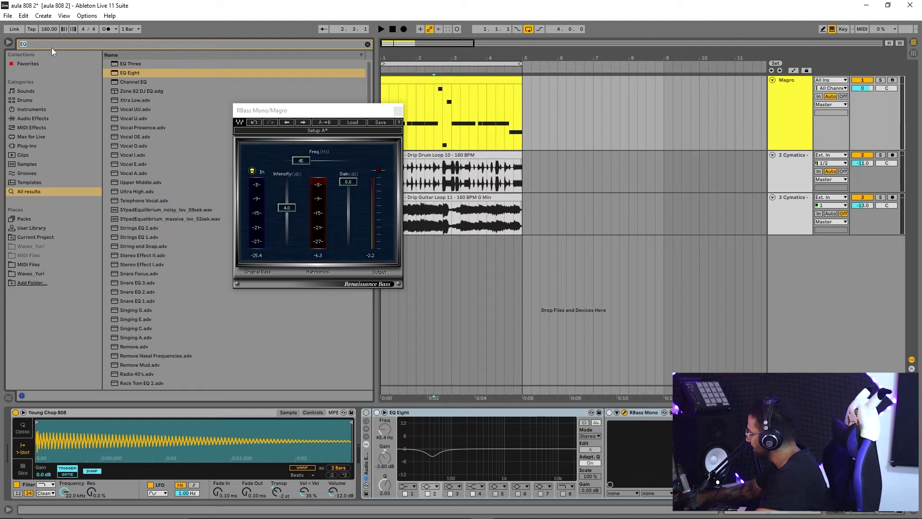
# Step: Add OneKnob Phatter Mono to the Magro track and move its plug-in window clear of the arrangement
pyautogui.write('one')
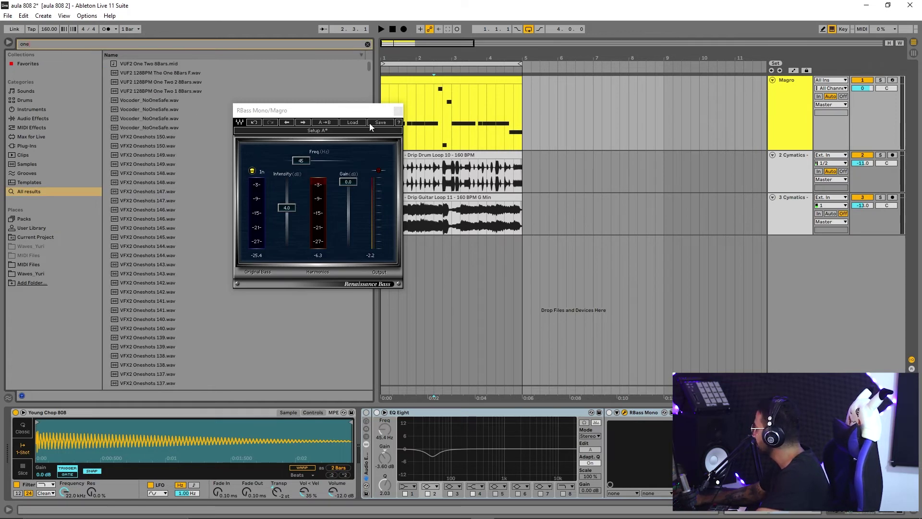
pyautogui.click(399, 111)
pyautogui.write('k')
pyautogui.doubleClick(312, 219)
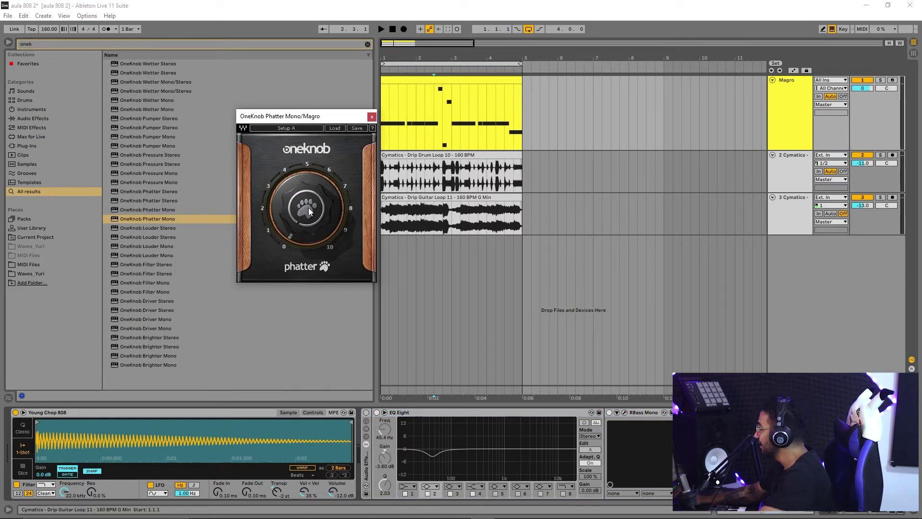
pyautogui.moveTo(290, 111); pyautogui.dragTo(236, 140)
# Step: Play the loop from the start and raise the OneKnob Phatter knob to about 7
pyautogui.click(394, 155)
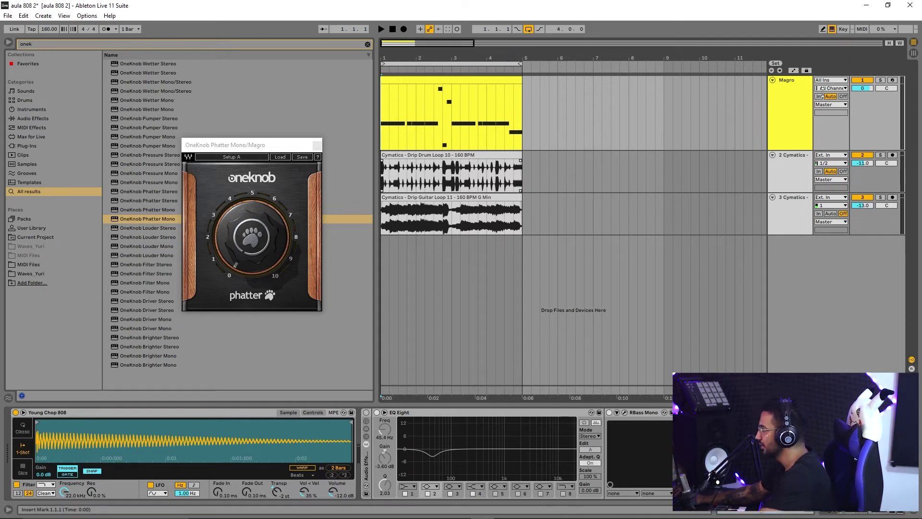
pyautogui.press('space')
pyautogui.moveTo(252, 239); pyautogui.dragTo(252, 182)
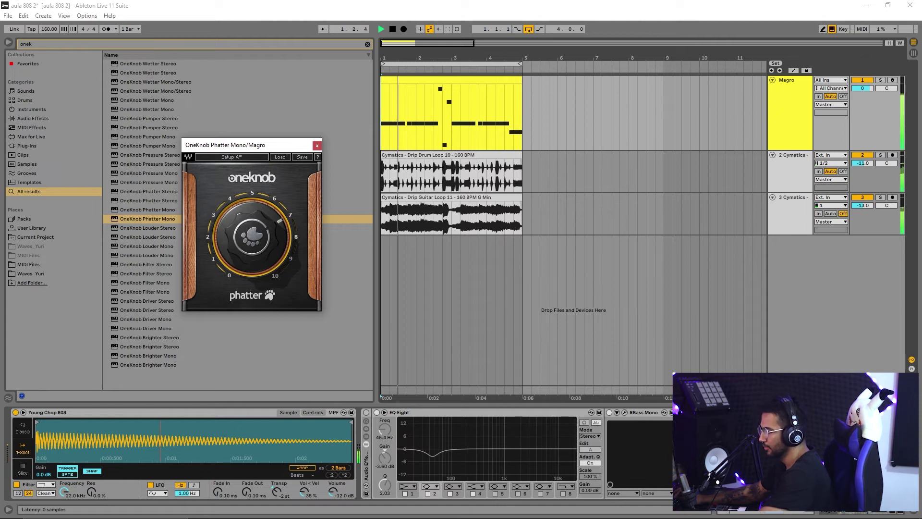
pyautogui.press('space')
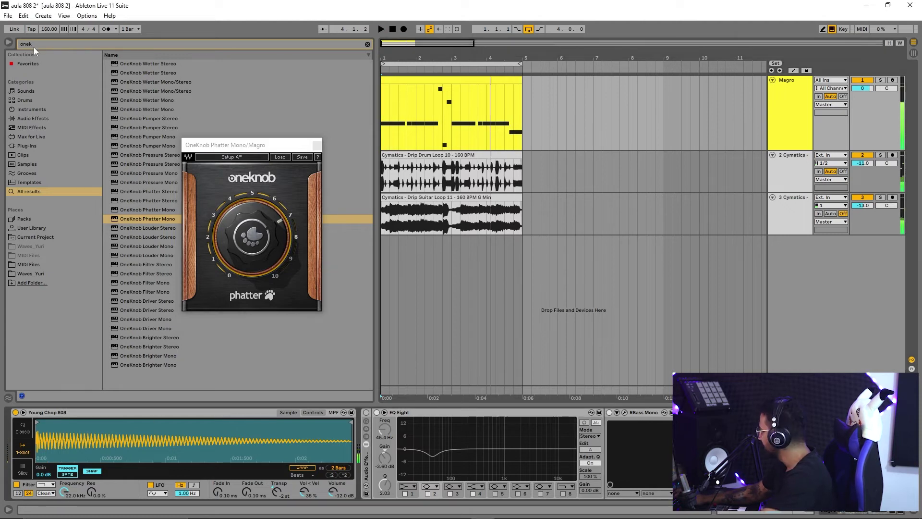
# Step: Add an EQ Eight after OneKnob Phatter and boost its band 2 by about 3.35 dB near 417 Hz during playback
pyautogui.moveTo(34, 46); pyautogui.dragTo(2, 41)
pyautogui.write('eq')
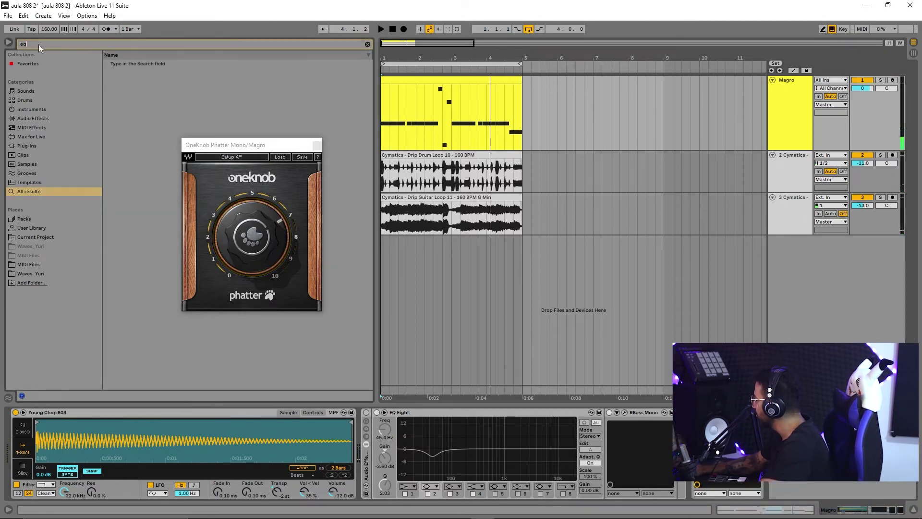
pyautogui.click(126, 63)
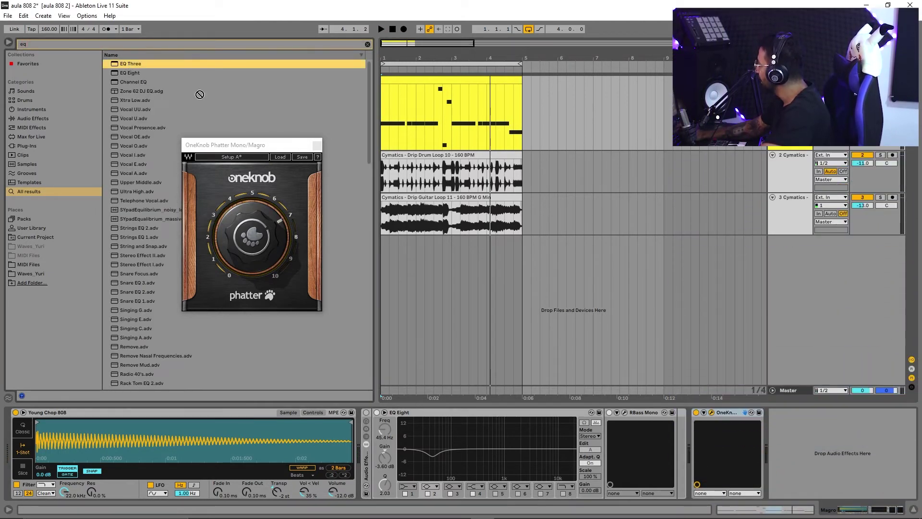
pyautogui.moveTo(125, 72); pyautogui.dragTo(795, 443)
pyautogui.press('space')
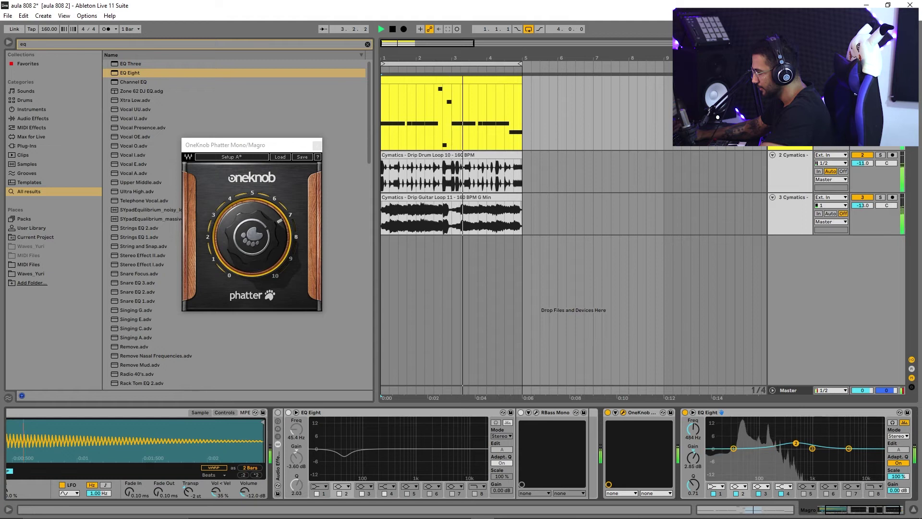
pyautogui.moveTo(795, 443)
pyautogui.mouseDown()
pyautogui.moveTo(785, 426)
pyautogui.moveTo(792, 443)
pyautogui.mouseUp()
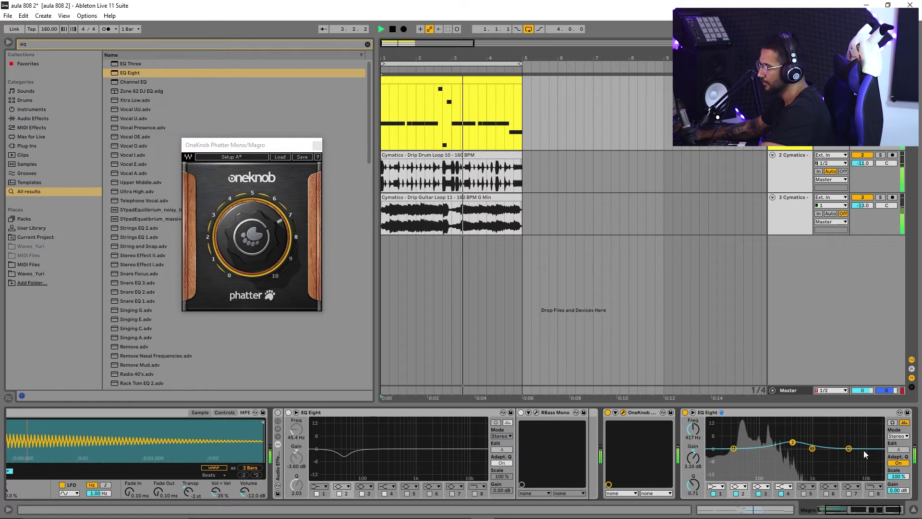
# Step: Lower the new EQ Eight's output gain to -6.19 dB and group it with OneKnob Phatter in a deactivated rack
pyautogui.click(643, 412)
pyautogui.hotkey('ctrl', 'g')
pyautogui.press('space')
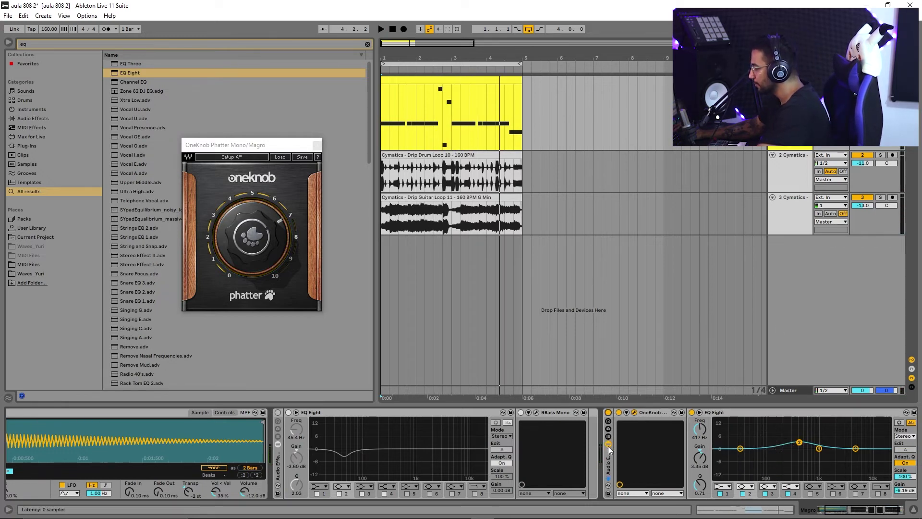
pyautogui.click(608, 412)
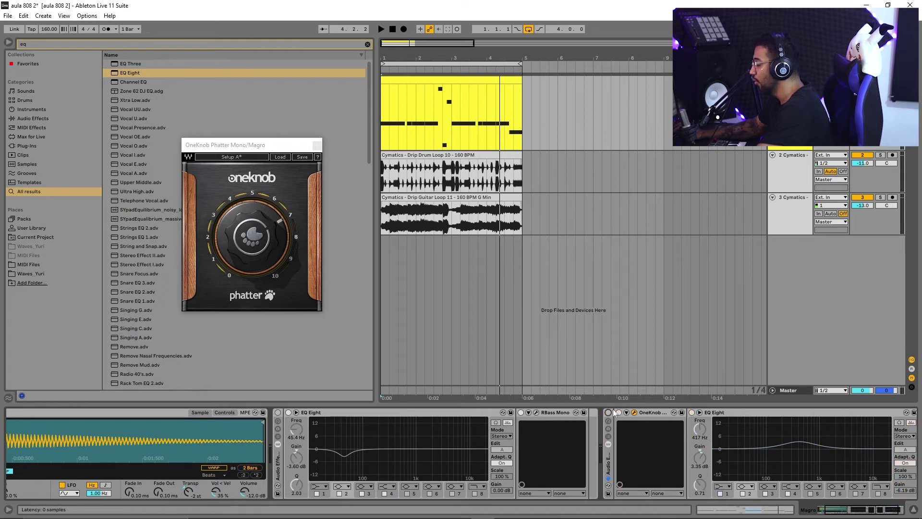
# Step: Collapse both audio effect racks on the Magro track so their devices are hidden
pyautogui.click(278, 443)
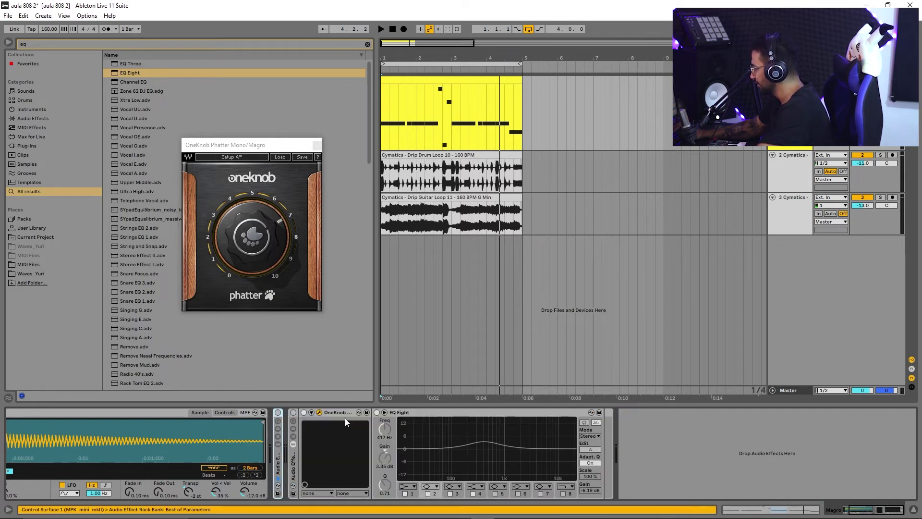
pyautogui.doubleClick(297, 462)
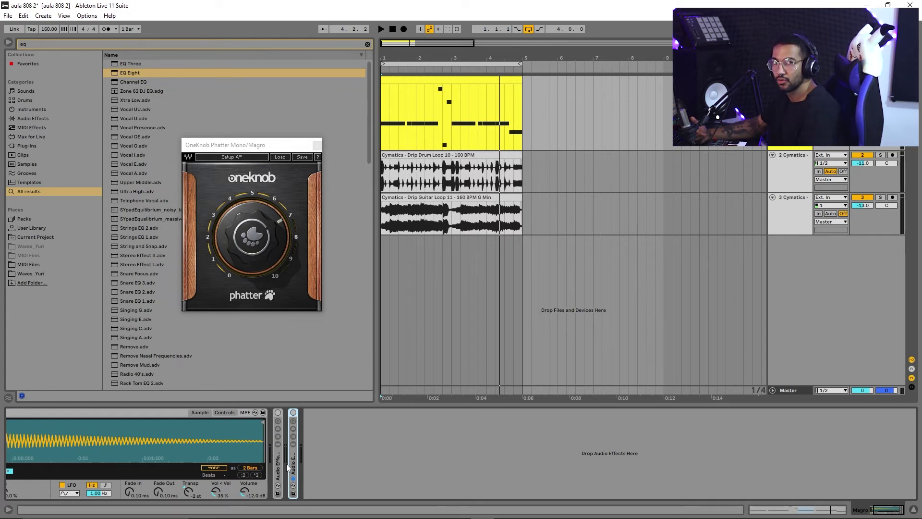
pyautogui.moveTo(287, 466); pyautogui.dragTo(274, 464)
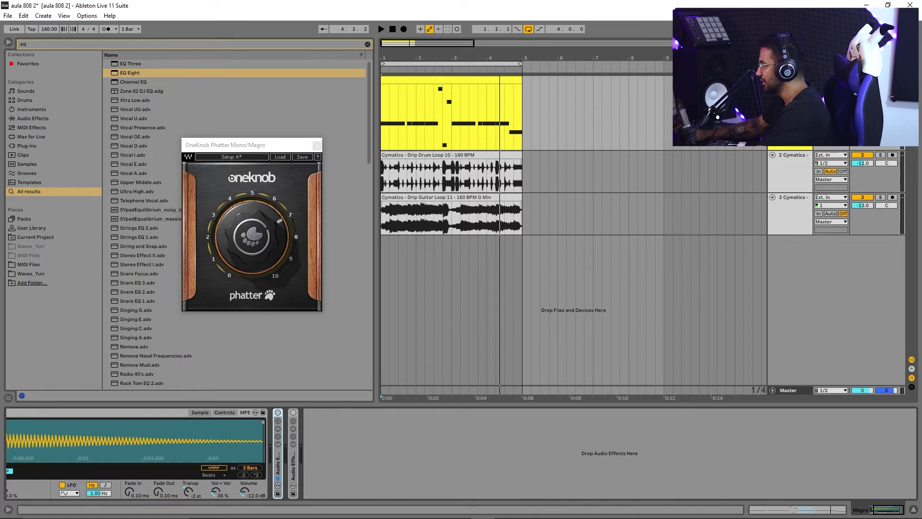
# Step: Insert a new MIDI track below Magro and load Kontakt 5 on it
pyautogui.hotkey('ctrl', 'shift', 't')
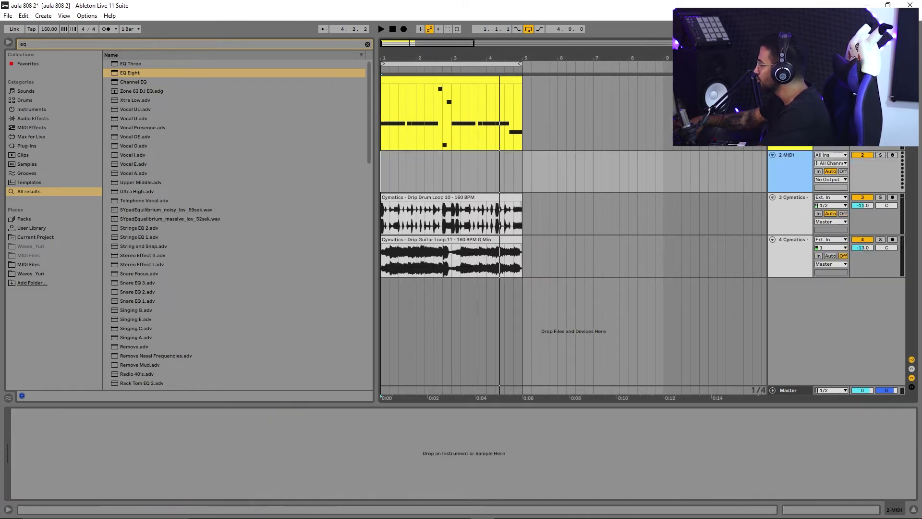
pyautogui.hotkey('ctrl', 'f')
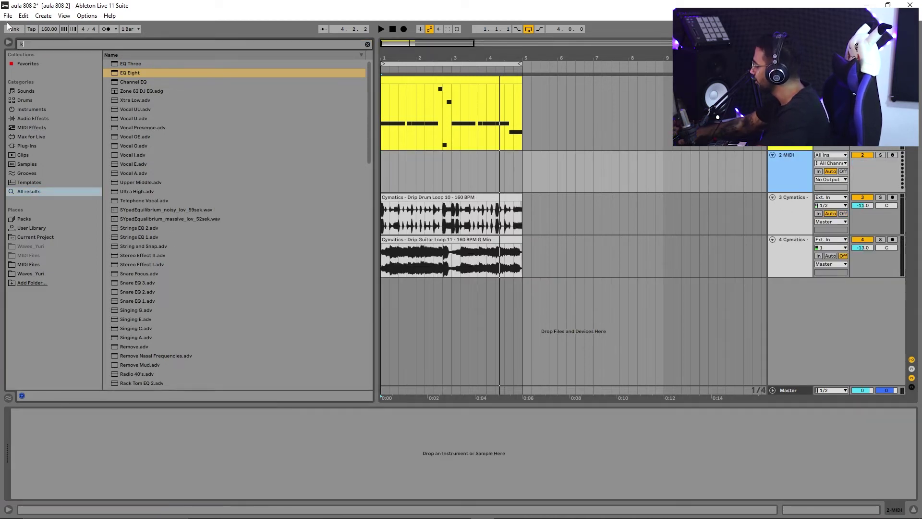
pyautogui.write('kop')
pyautogui.press('BackSpace')
pyautogui.write('n')
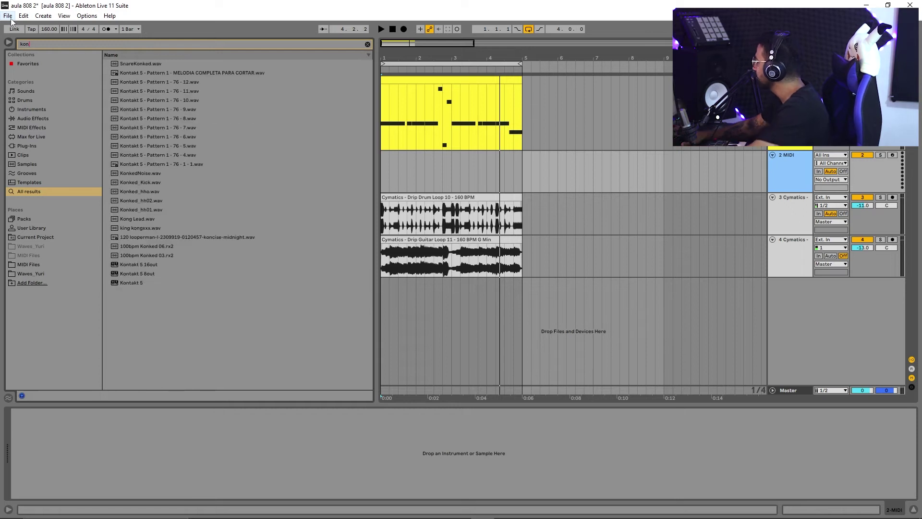
pyautogui.doubleClick(131, 282)
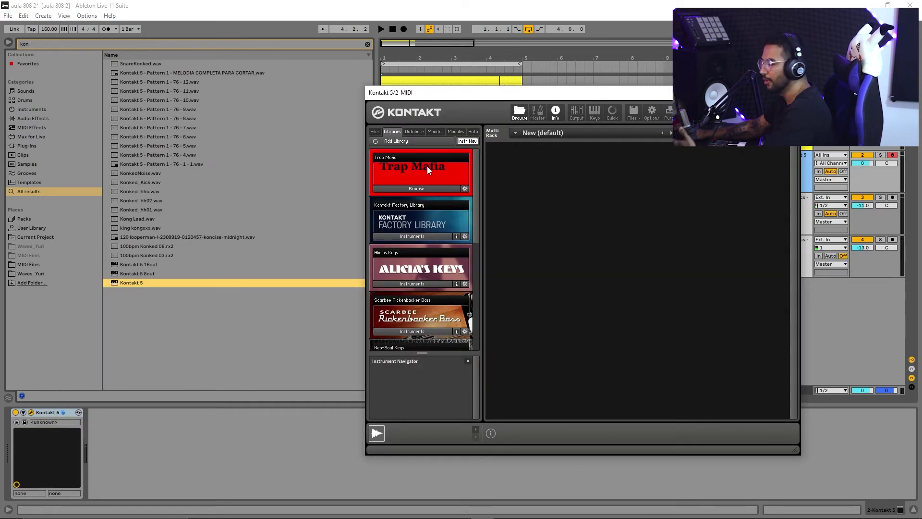
# Step: Load Sub-Bass 1 from Kontakt's Trap Mafia library and copy the Magro MIDI clip to the start of the Kontakt 5 track
pyautogui.click(403, 189)
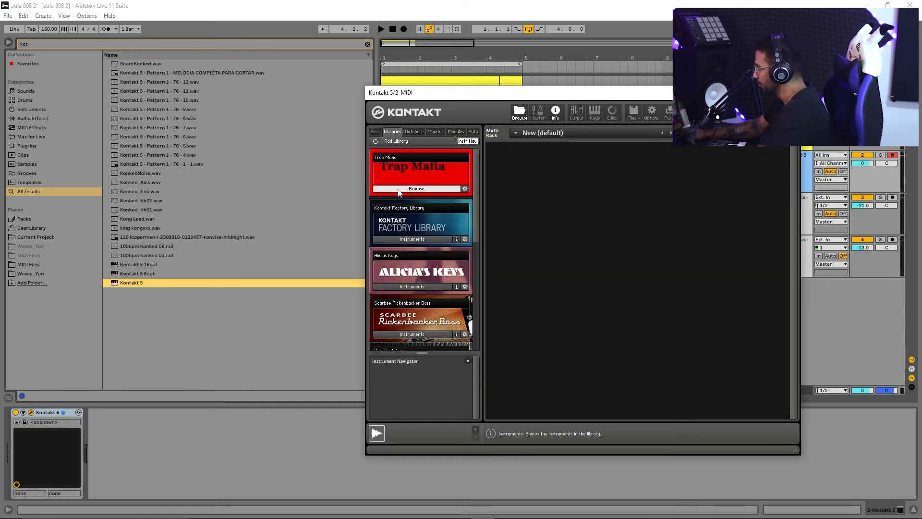
pyautogui.click(397, 210)
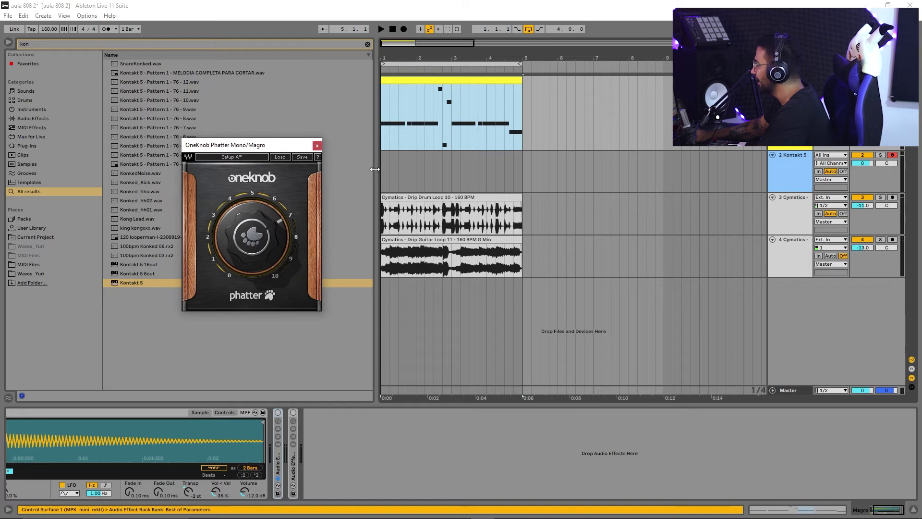
pyautogui.click(384, 171)
pyautogui.hotkey('ctrl', 'v')
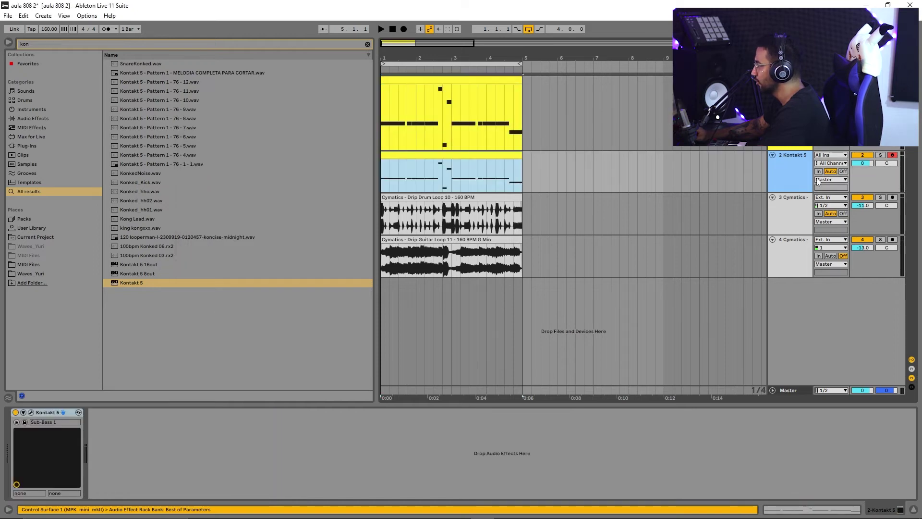
# Step: Transpose all notes of the Kontakt 5 clip down two octaves, auditioning the track in solo, and unsolo it
pyautogui.click(880, 155)
pyautogui.doubleClick(432, 173)
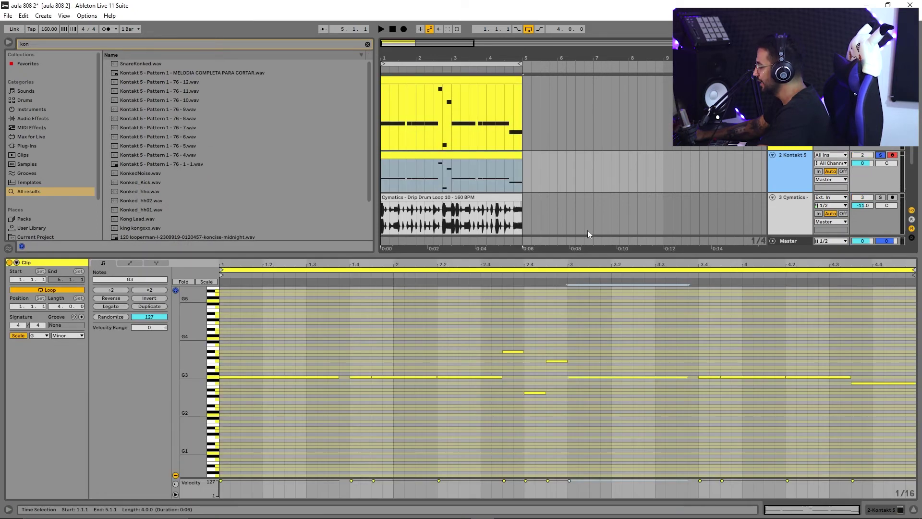
pyautogui.click(316, 349)
pyautogui.hotkey('ctrl', 'a')
pyautogui.hotkey('shift', 'Down')
pyautogui.hotkey('shift', 'Down')
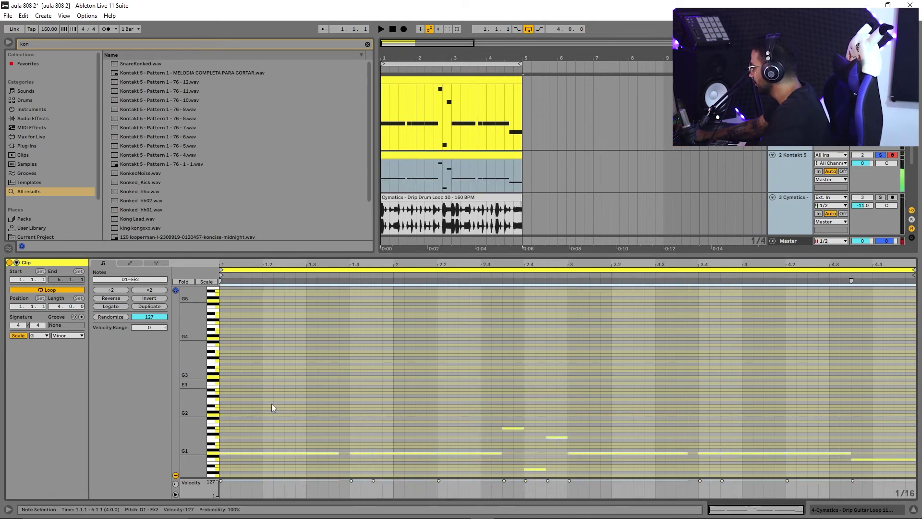
pyautogui.click(215, 453)
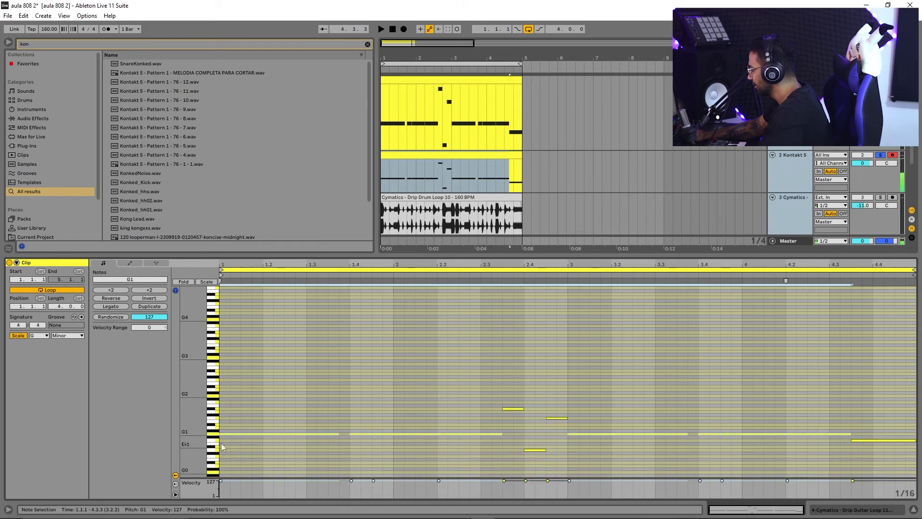
pyautogui.click(880, 155)
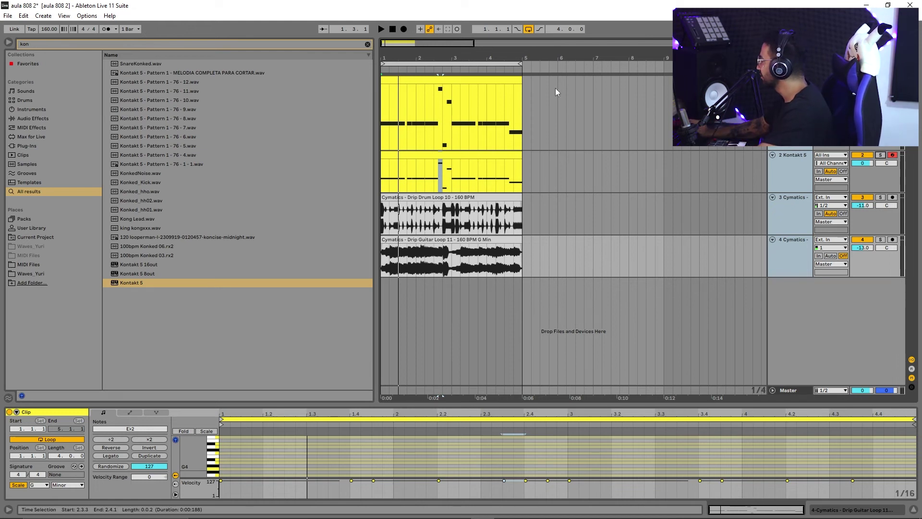
# Step: Search the browser for "eq" and add an EQ Eight after the two racks on the Magro track, closing the OneKnob Phatter window
pyautogui.hotkey('ctrl', 'f')
pyautogui.press('BackSpace')
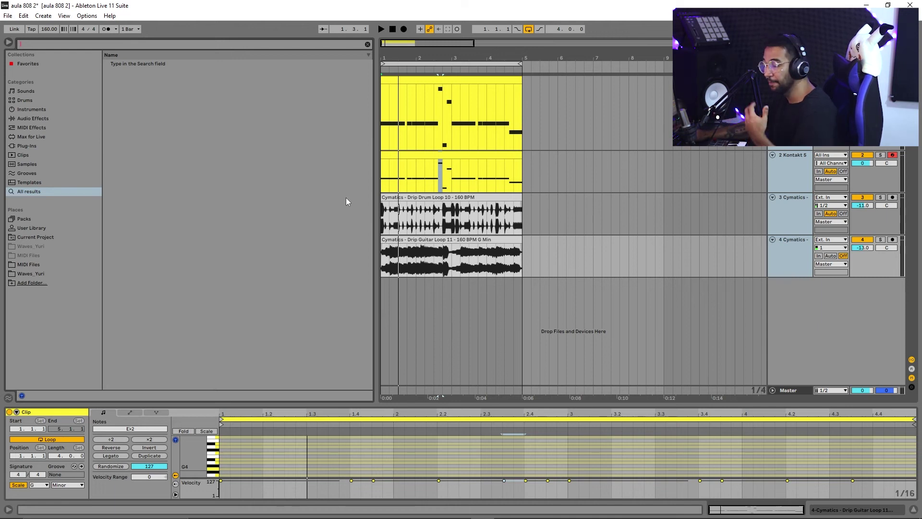
pyautogui.write('eq')
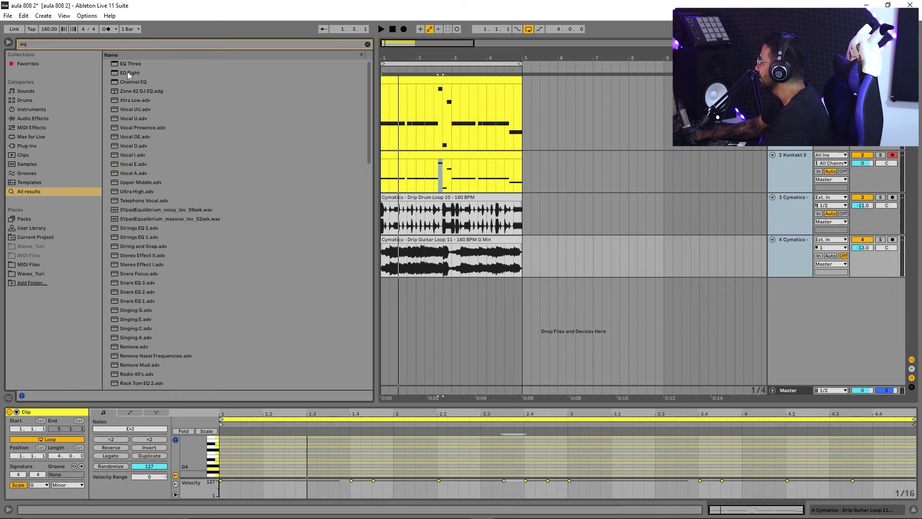
pyautogui.moveTo(128, 72); pyautogui.dragTo(356, 111)
pyautogui.moveTo(426, 114); pyautogui.dragTo(427, 116)
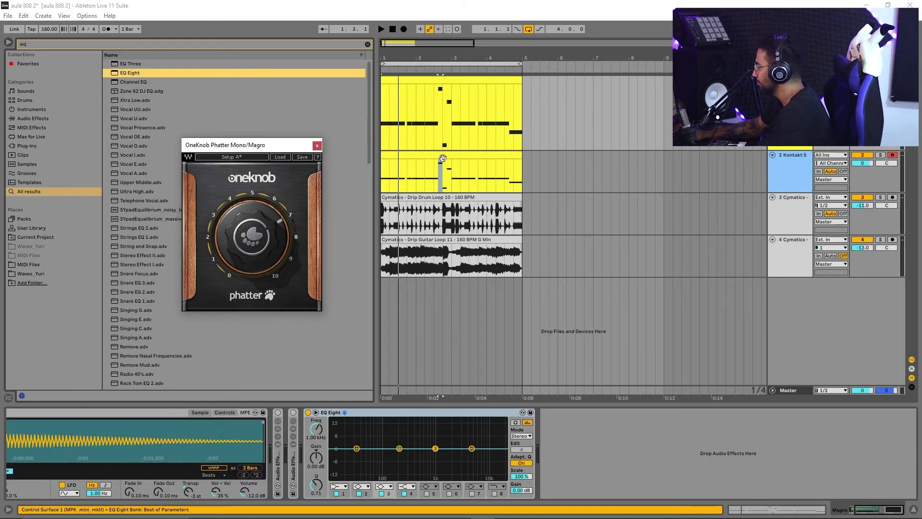
pyautogui.click(317, 145)
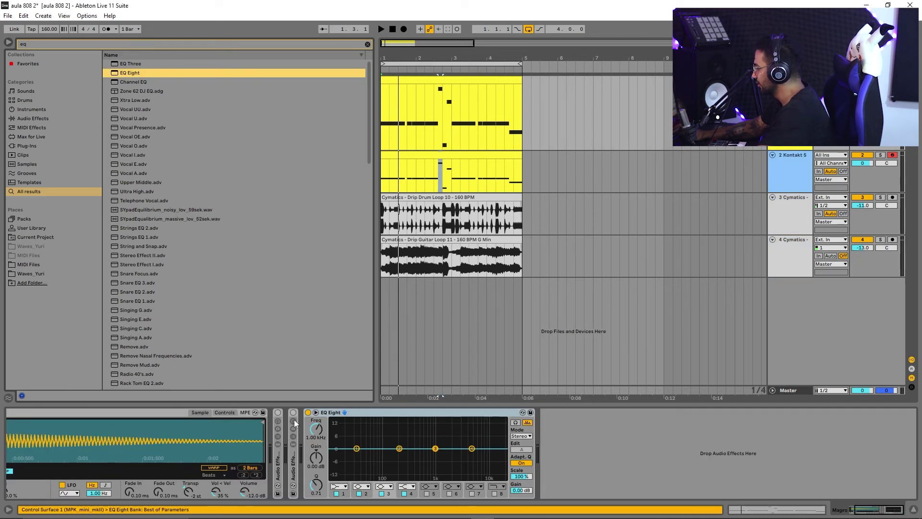
# Step: Change band 1 of the Magro track's EQ Eight to a low cut at 91.8 Hz during playback
pyautogui.moveTo(392, 58); pyautogui.dragTo(392, 67)
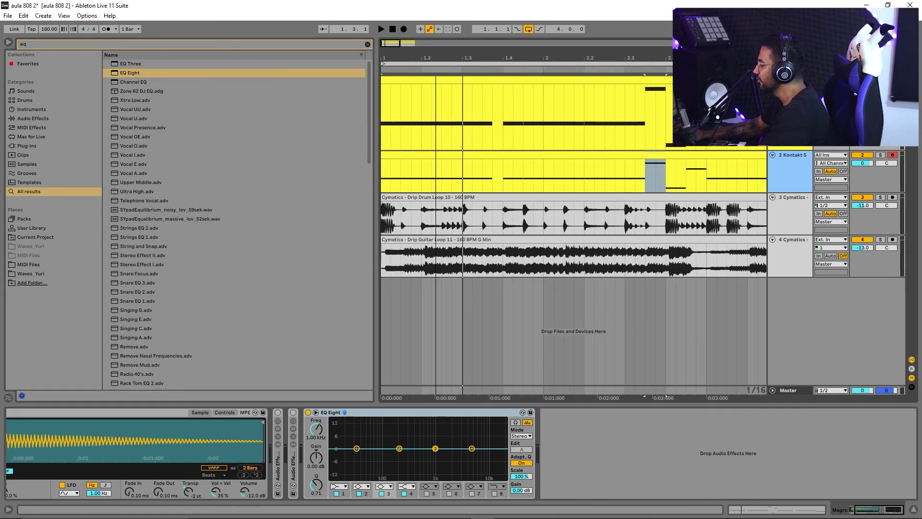
pyautogui.click(336, 487)
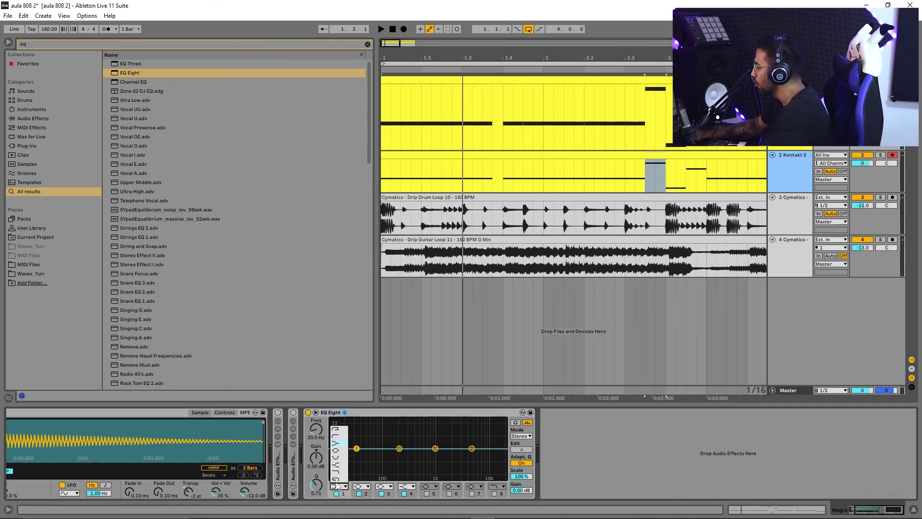
pyautogui.click(336, 442)
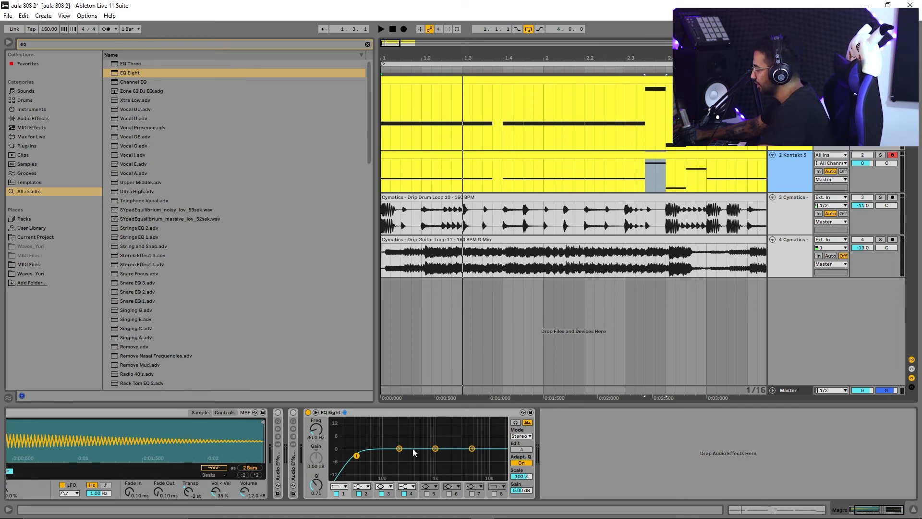
pyautogui.press('space')
pyautogui.moveTo(356, 456); pyautogui.dragTo(382, 456)
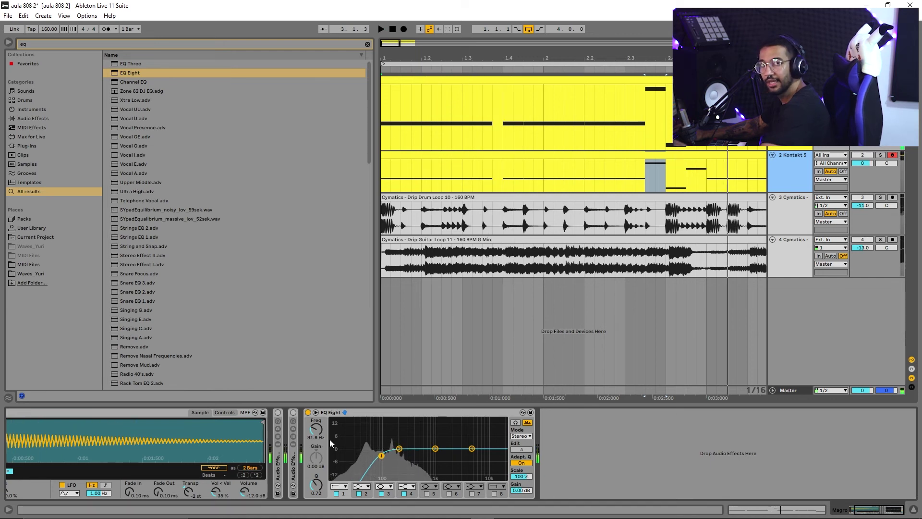
pyautogui.press('space')
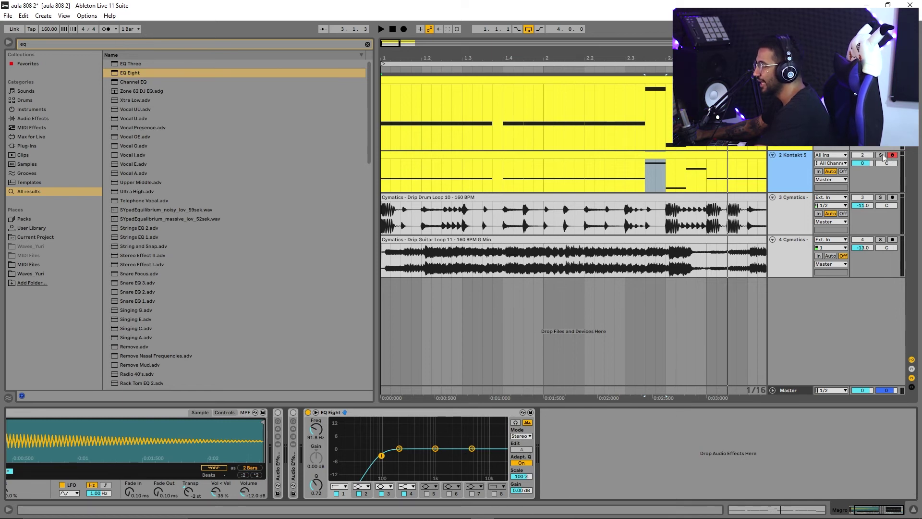
# Step: Solo the Kontakt 5 track and add an EQ Eight after Kontakt with band 8 as a high cut at 91.8 Hz
pyautogui.click(782, 155)
pyautogui.press('s')
pyautogui.moveTo(129, 72); pyautogui.dragTo(163, 455)
pyautogui.click(279, 493)
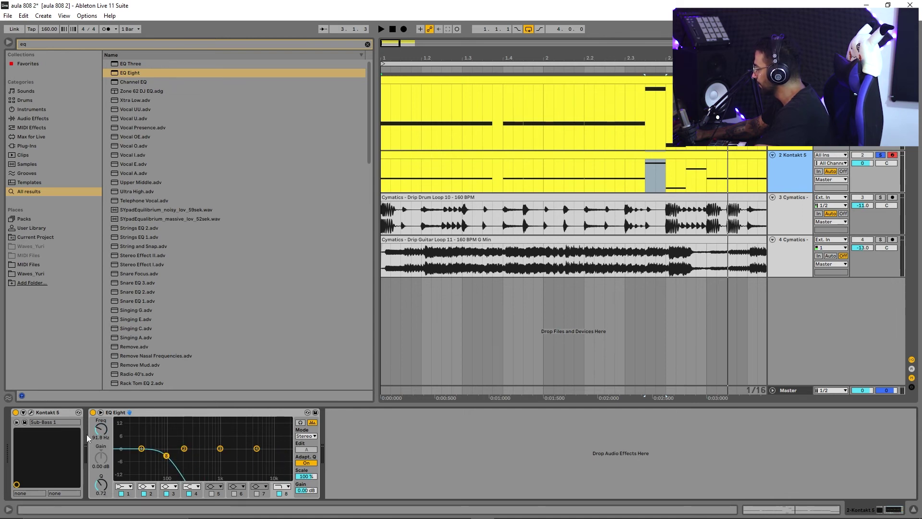
# Step: Lower the Kontakt 5 track's volume to -4.0 dB and play the loop to hear the layered bass
pyautogui.click(863, 165)
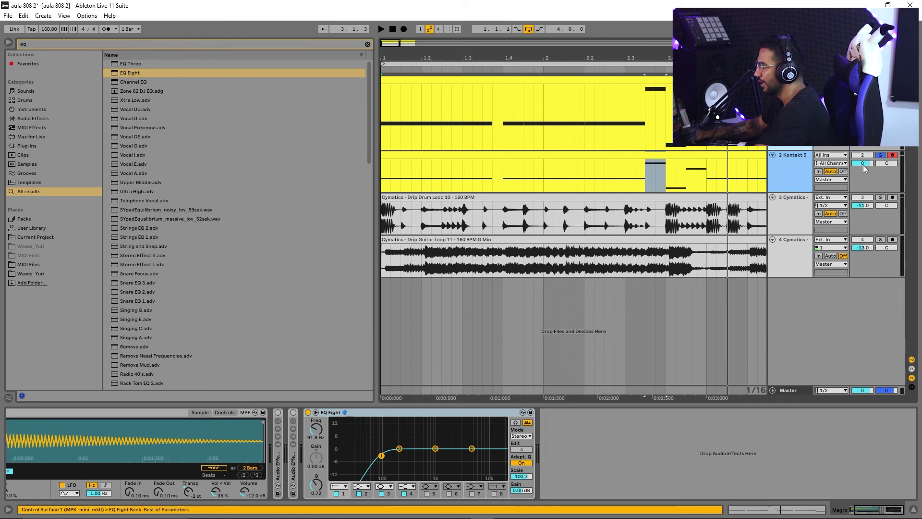
pyautogui.moveTo(864, 163); pyautogui.dragTo(863, 166)
pyautogui.press('space')
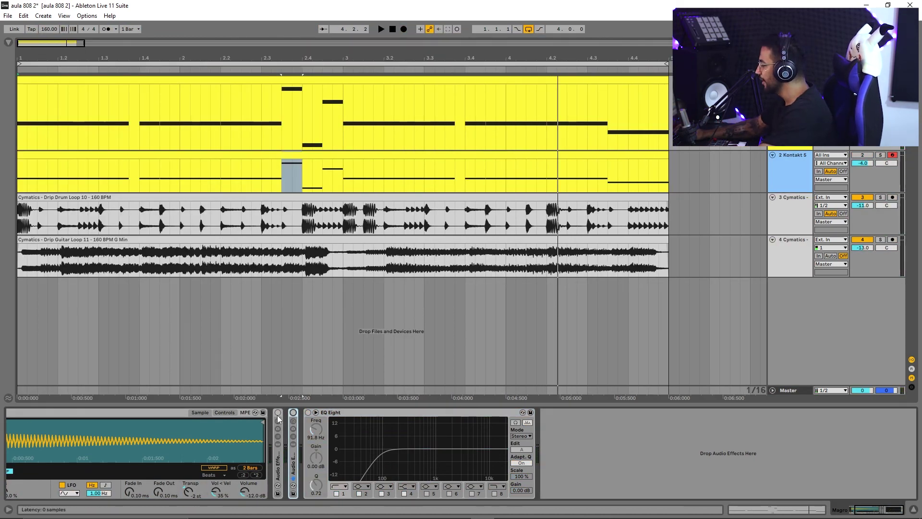
# Step: Unfold the first Magro rack, containing EQ Eight and RBass, and activate all of its devices
pyautogui.click(279, 463)
pyautogui.doubleClick(283, 462)
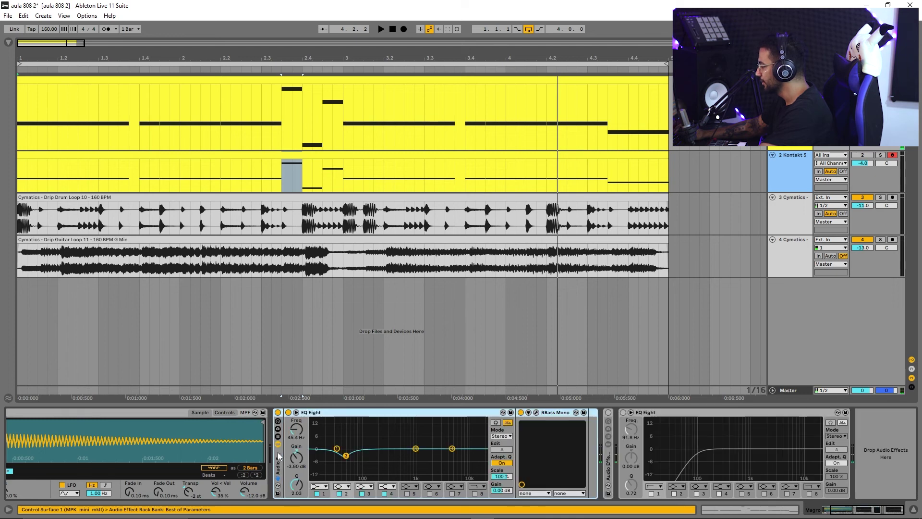
pyautogui.click(277, 412)
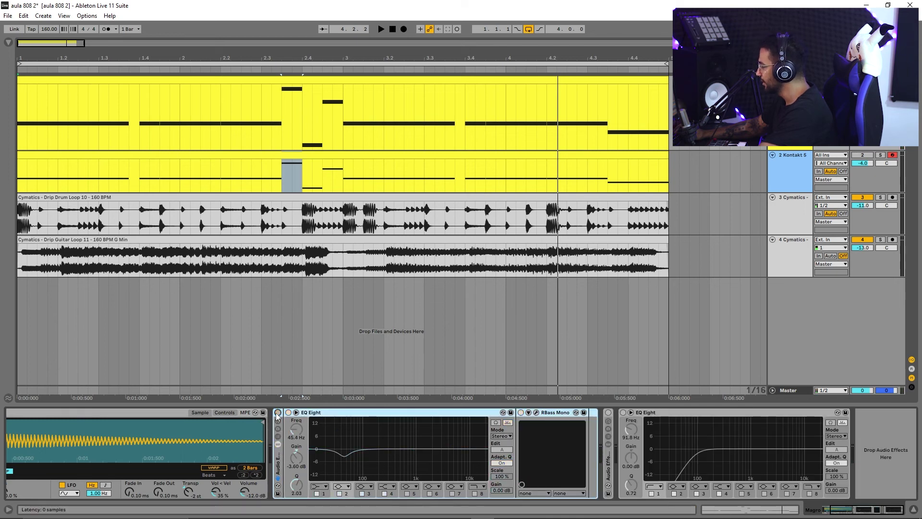
pyautogui.click(278, 413)
pyautogui.click(278, 412)
pyautogui.click(278, 412)
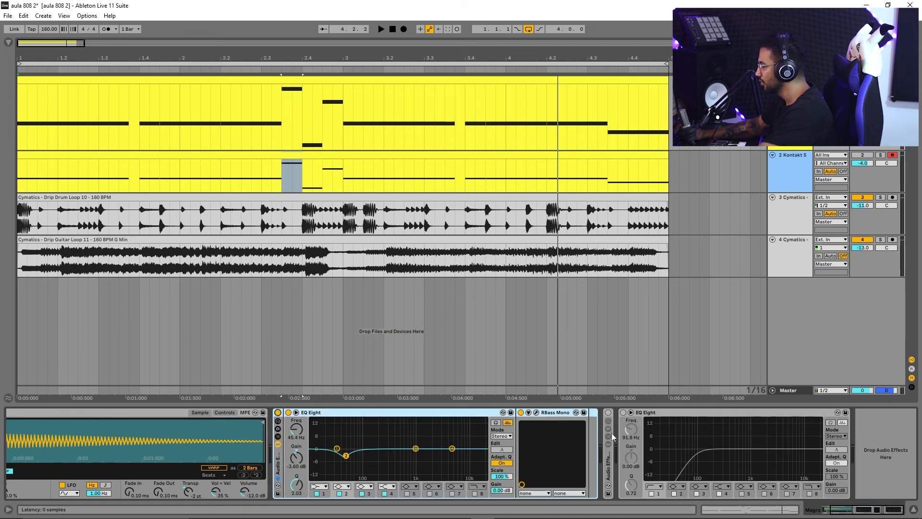
# Step: Unfold the second Magro rack to check its OneKnob Phatter and EQ Eight, and fold both racks again
pyautogui.click(610, 459)
pyautogui.doubleClick(610, 459)
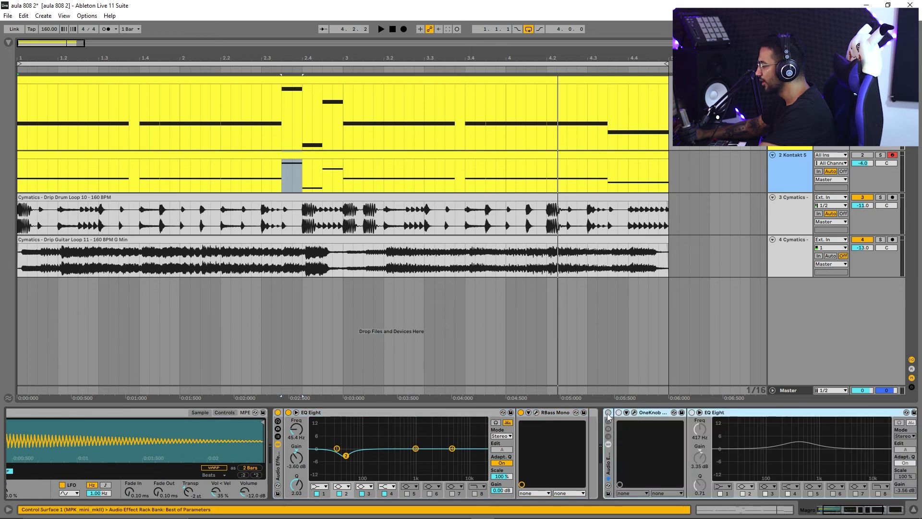
pyautogui.doubleClick(609, 469)
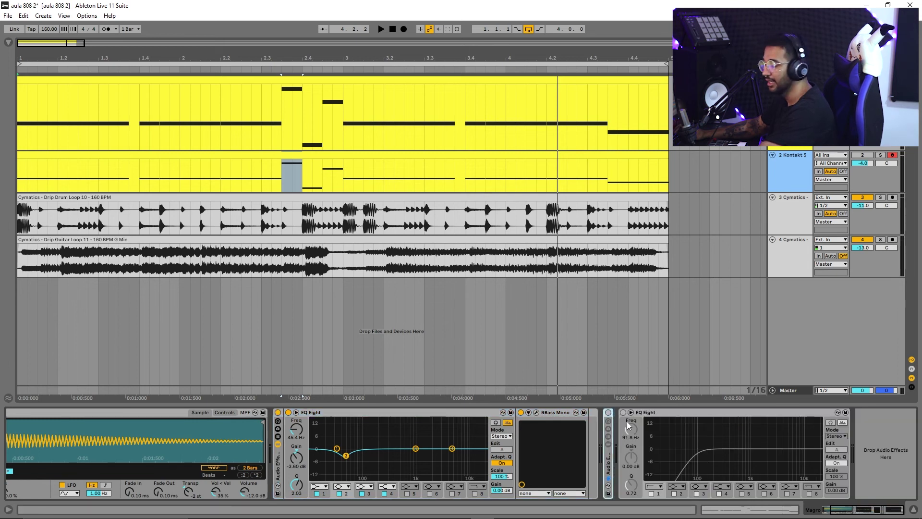
pyautogui.doubleClick(283, 429)
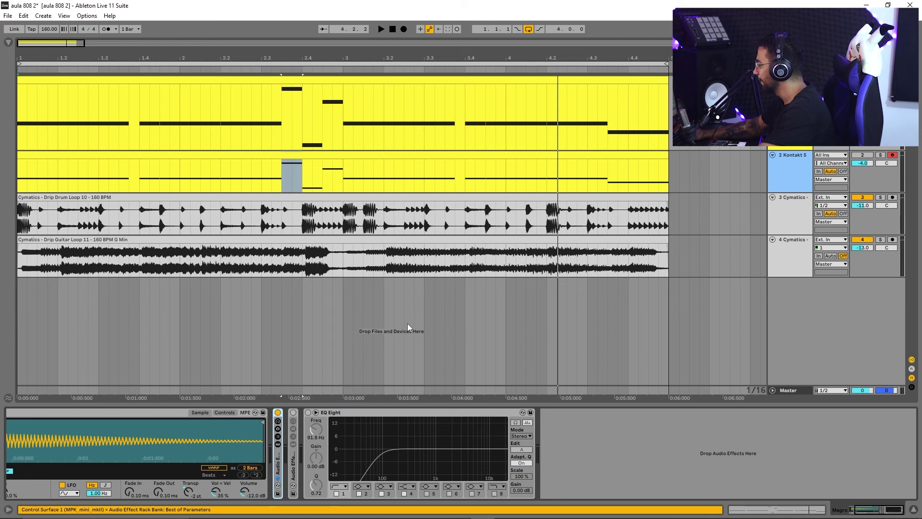
# Step: Compare RBass, OneKnob Phatter and layering during playback by toggling the two racks one after another, leaving only Magro's low-cut EQ Eight active
pyautogui.press('space')
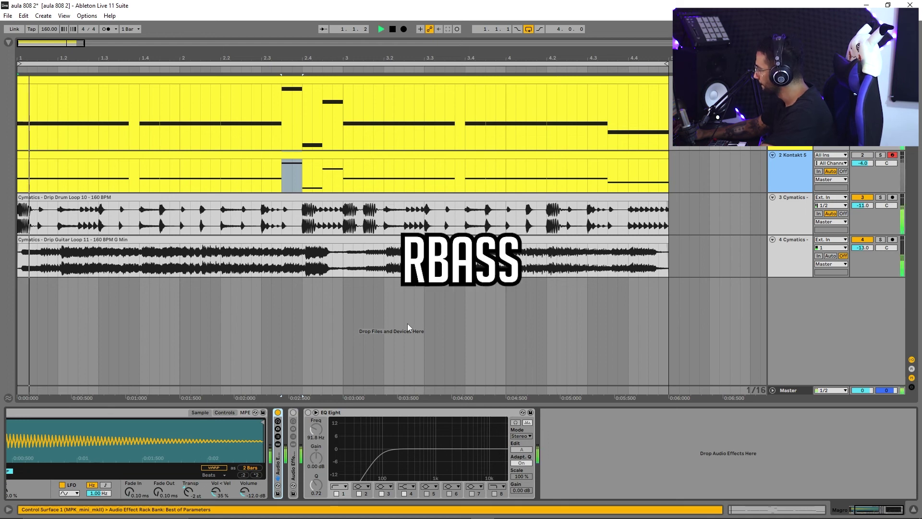
pyautogui.click(278, 413)
pyautogui.click(293, 412)
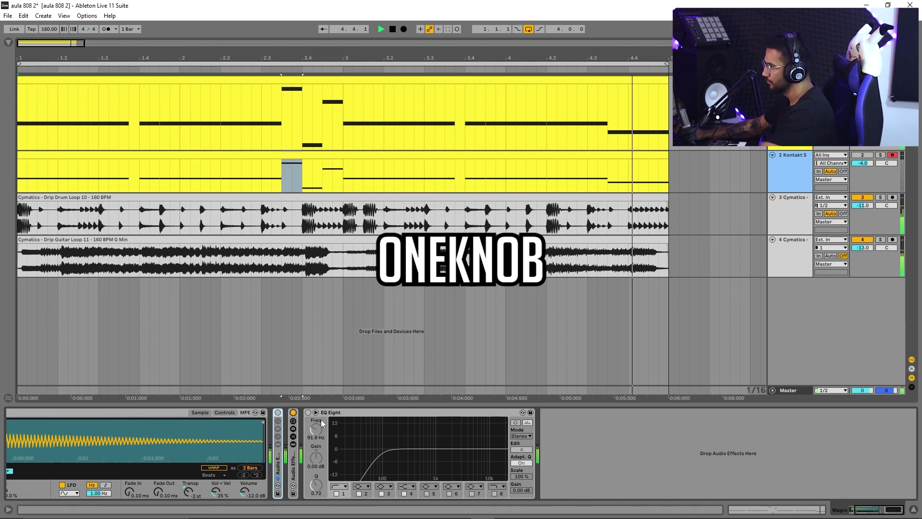
pyautogui.click(293, 412)
pyautogui.click(307, 412)
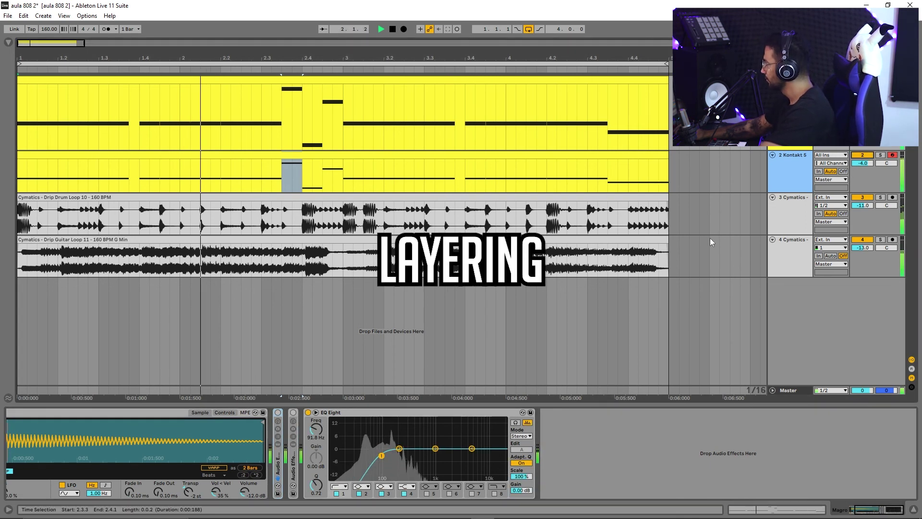